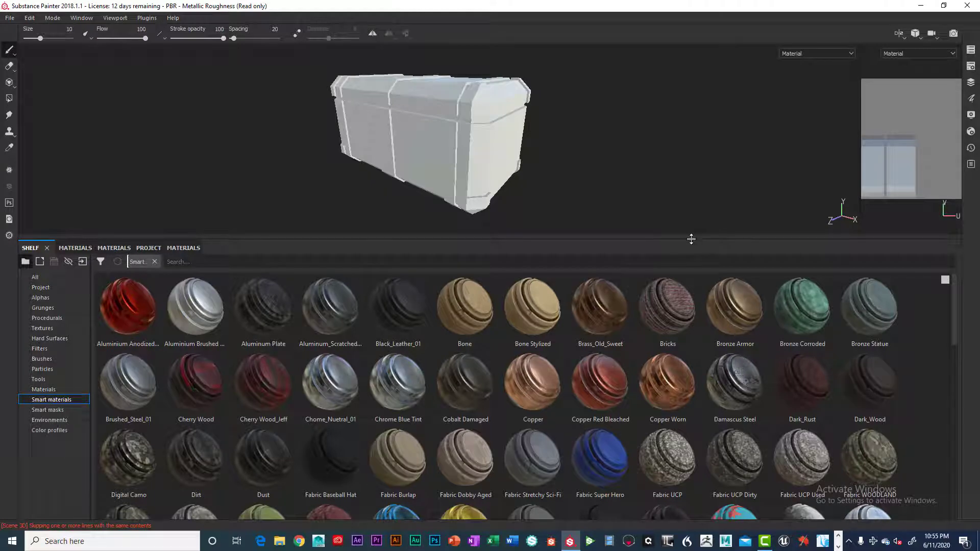
- Shrink the shelf to enlarge the 3D viewport and frame the chest so its end face shows
mouse_move(691, 239)
left_mouse_down()
mouse_move(701, 408)
mouse_move(706, 280)
mouse_move(567, 276)
mouse_move(631, 292)
mouse_move(584, 295)
mouse_move(645, 295)
mouse_move(698, 269)
mouse_move(669, 274)
mouse_move(658, 262)
mouse_move(650, 295)
mouse_move(679, 310)
mouse_move(689, 299)
mouse_move(550, 302)
mouse_move(740, 304)
mouse_move(705, 291)
mouse_move(579, 291)
mouse_move(631, 248)
mouse_move(617, 302)
mouse_move(558, 309)
mouse_move(512, 289)
mouse_move(560, 300)
left_mouse_up()
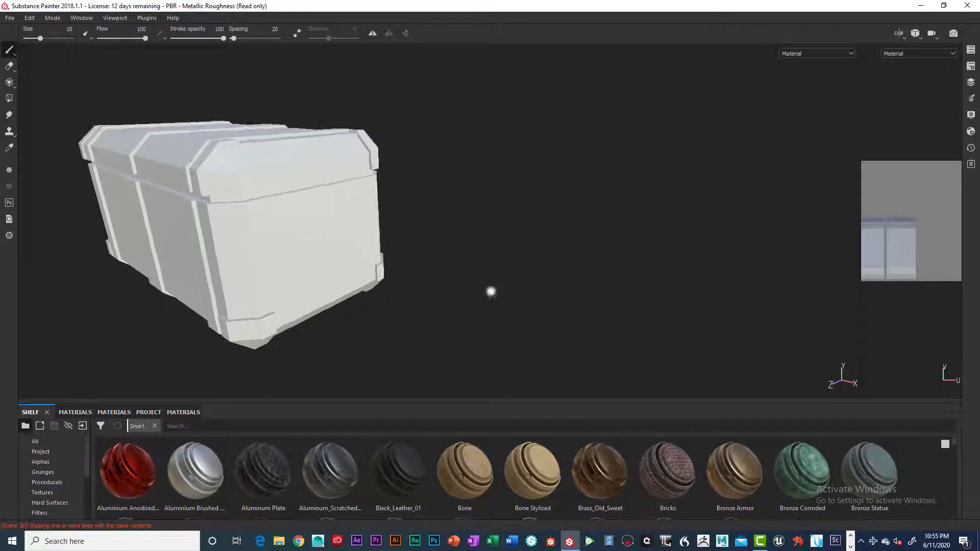
mouse_move(490, 292)
left_mouse_down("alt")
mouse_move(514, 286)
mouse_move(500, 287)
mouse_move(528, 300)
mouse_move(501, 310)
left_mouse_up("alt")
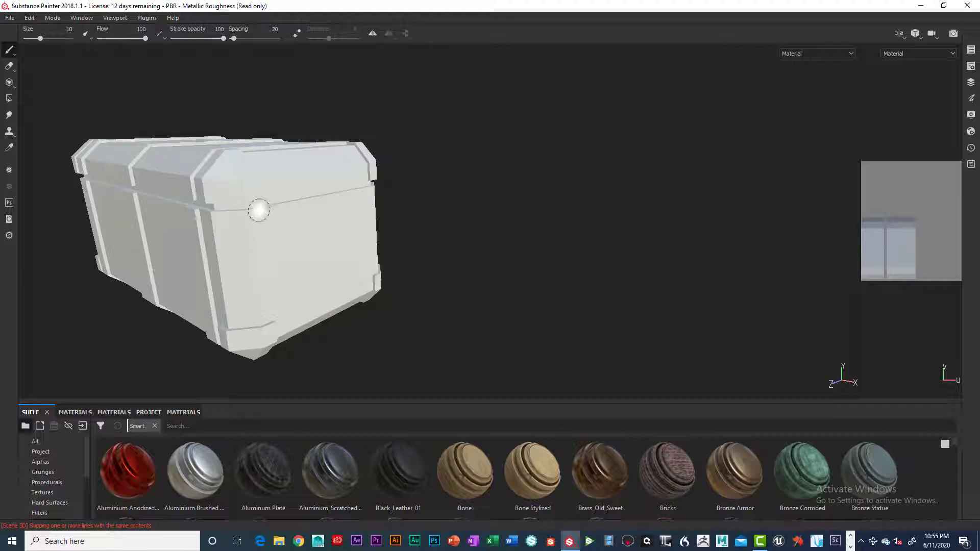
mouse_move(351, 222)
left_mouse_down("alt")
mouse_move(415, 208)
mouse_move(361, 182)
mouse_move(374, 205)
mouse_move(453, 233)
mouse_move(449, 246)
mouse_move(461, 240)
mouse_move(357, 262)
mouse_move(386, 257)
left_mouse_up("alt")
key("f")
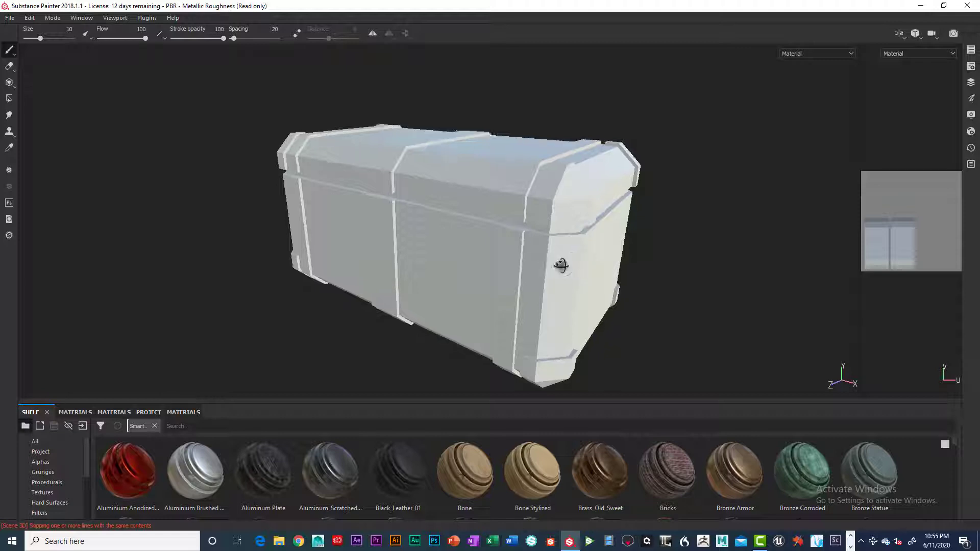
left_click_drag(412, 247, 468, 273, "alt")
right_click_drag(468, 273, 397, 272, "alt")
middle_click_drag(397, 271, 384, 262, "alt")
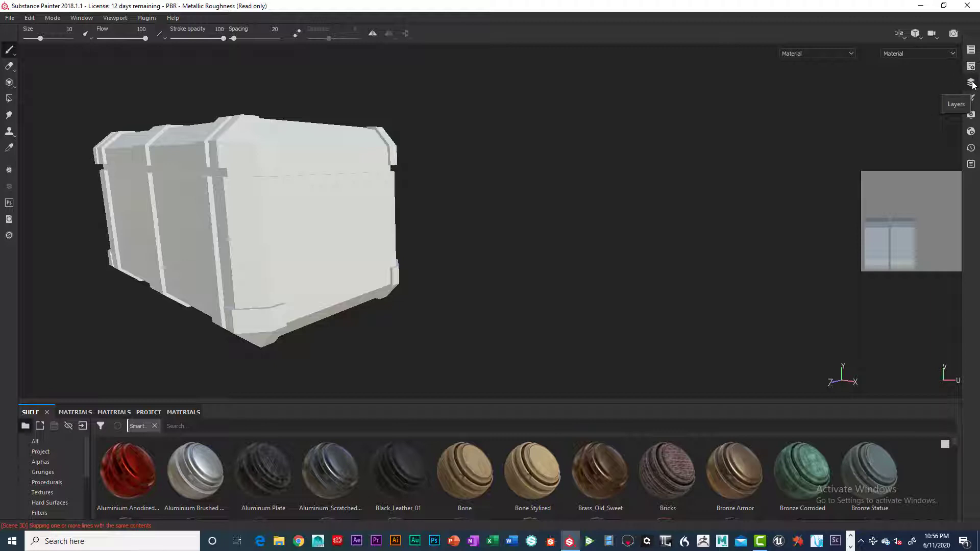
- Open the Display Settings and float them as a compact, taller window over the empty area beside the chest
left_click(971, 115)
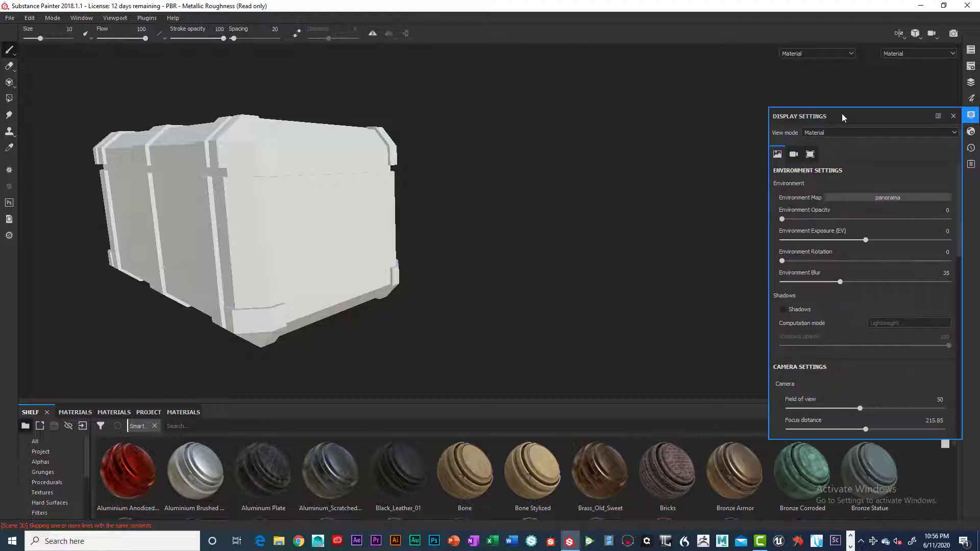
left_click_drag(843, 118, 624, 61)
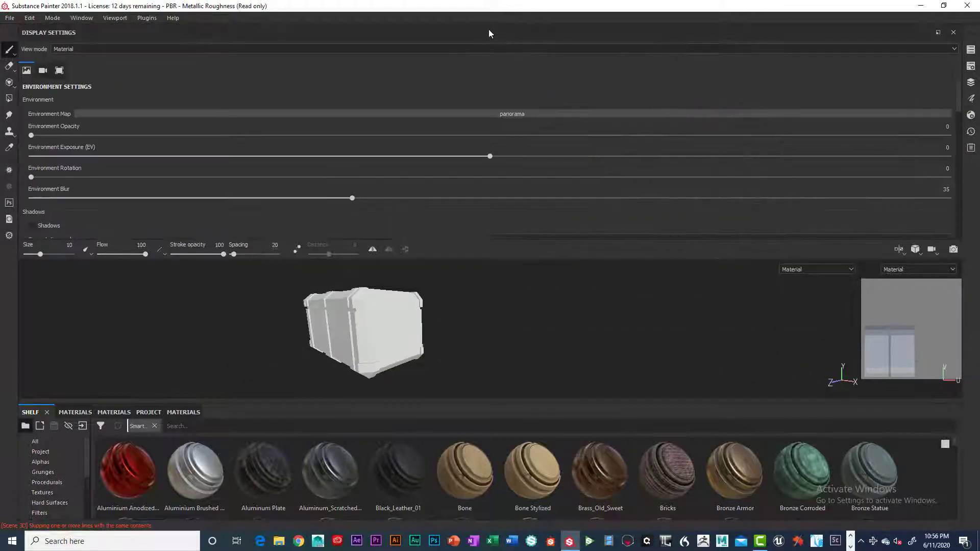
left_click_drag(489, 34, 577, 169)
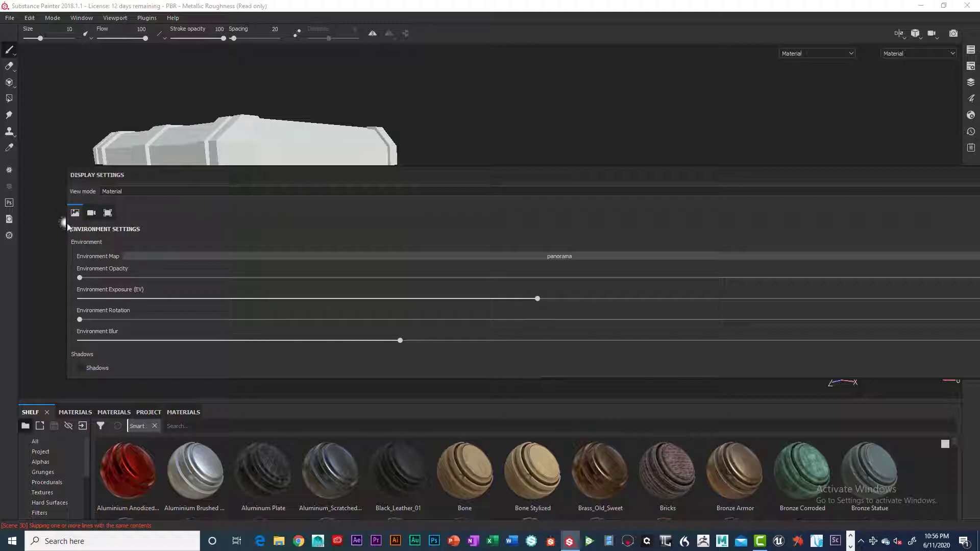
left_click_drag(65, 223, 790, 251)
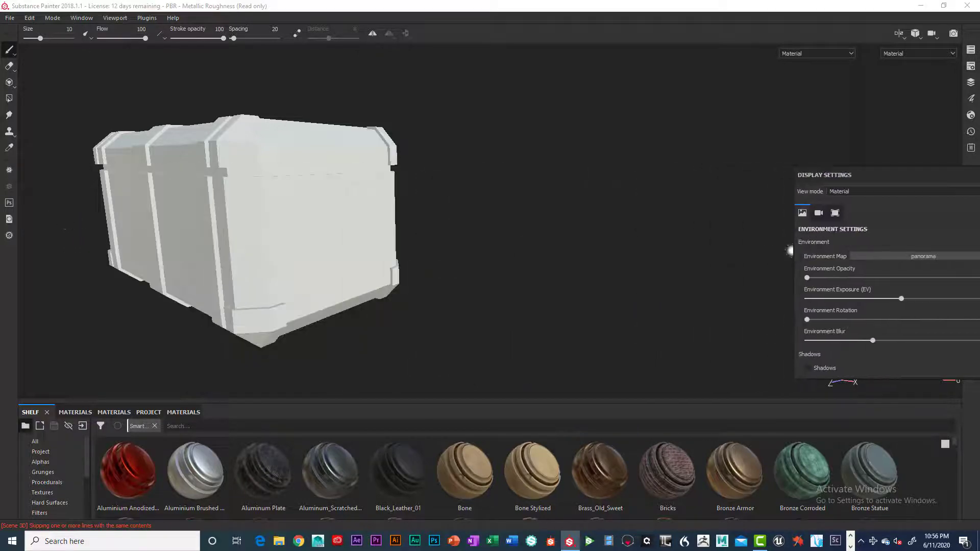
left_click_drag(895, 183, 604, 105)
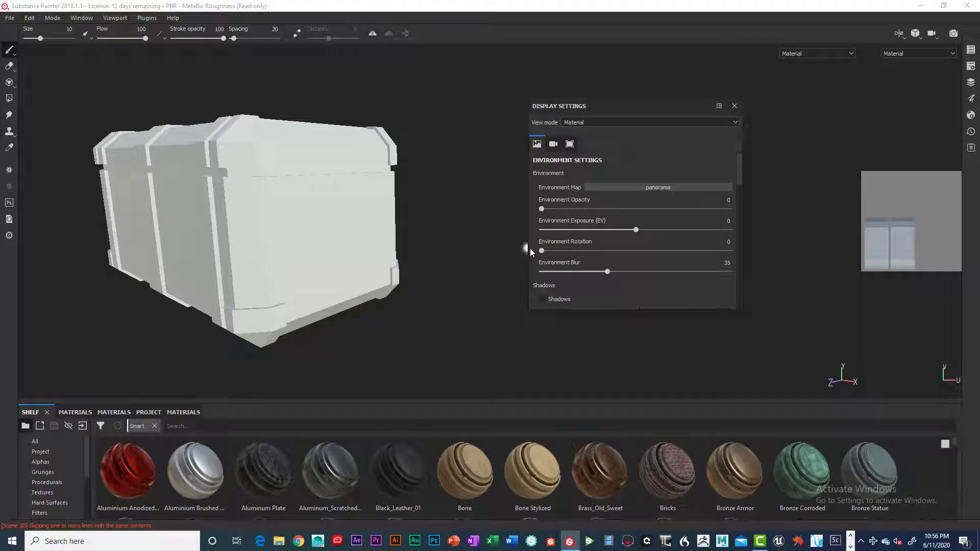
left_click_drag(527, 249, 533, 248)
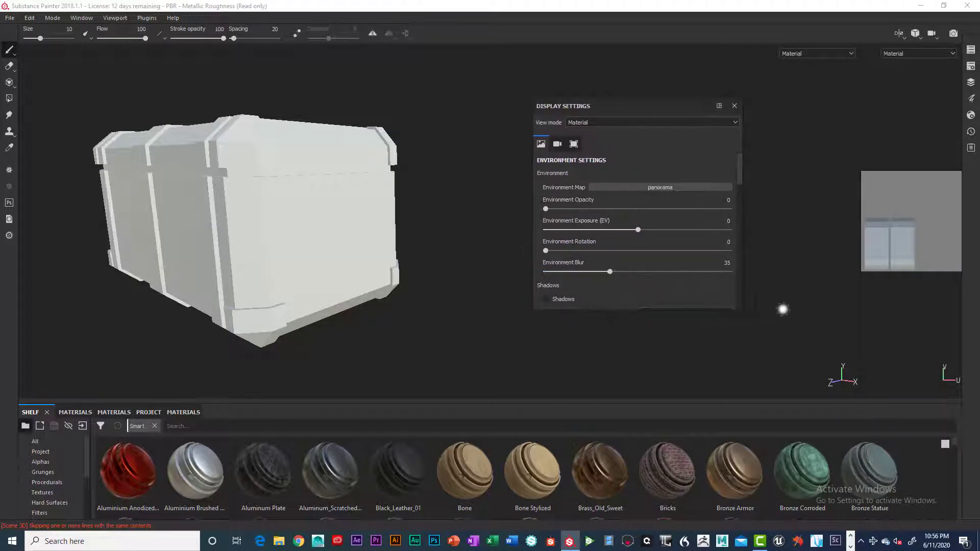
left_click_drag(741, 310, 753, 375)
left_click_drag(663, 107, 723, 102)
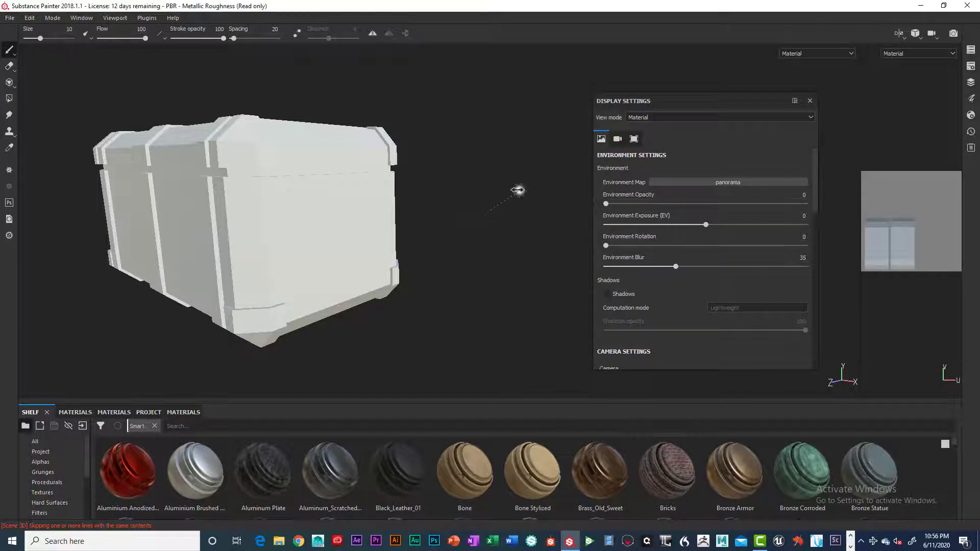
- Rotate the environment lighting around the chest to an Environment Rotation of 247
right_click_drag(517, 190, 507, 232, "shift")
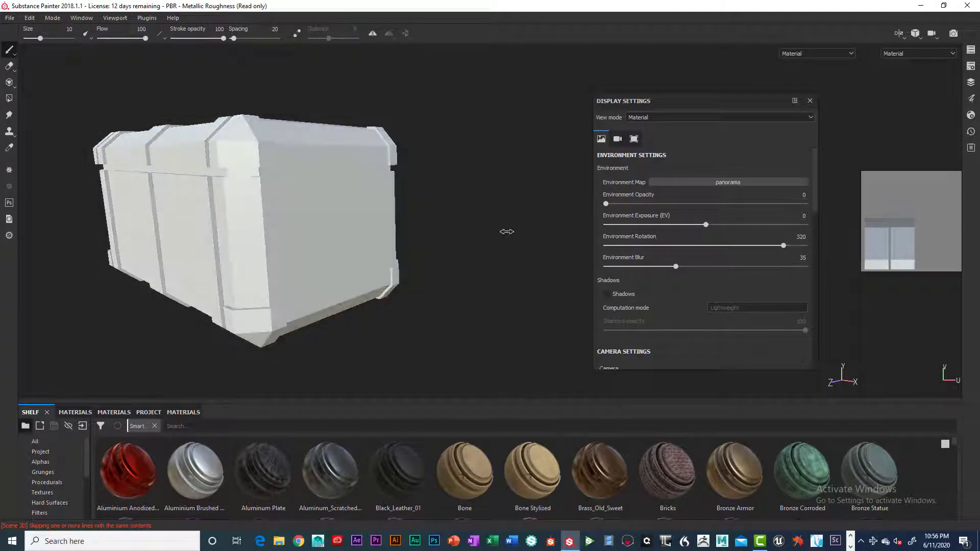
left_click_drag(509, 225, 540, 238, "alt")
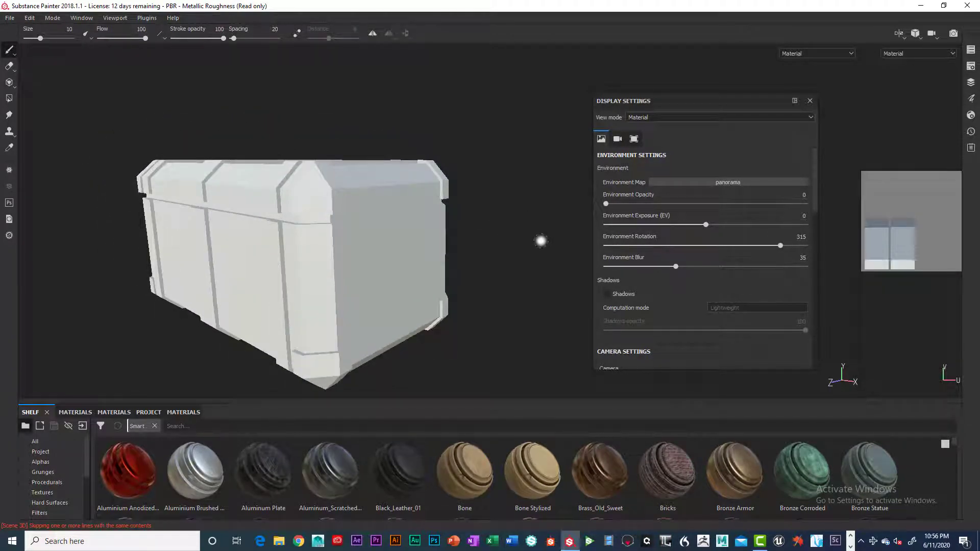
right_click_drag(540, 241, 521, 247, "shift")
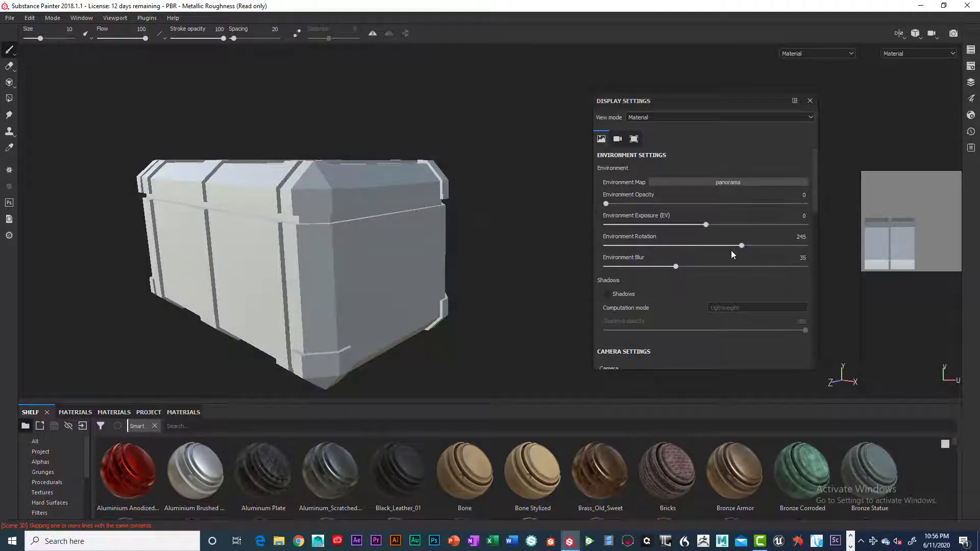
left_click_drag(741, 246, 743, 248)
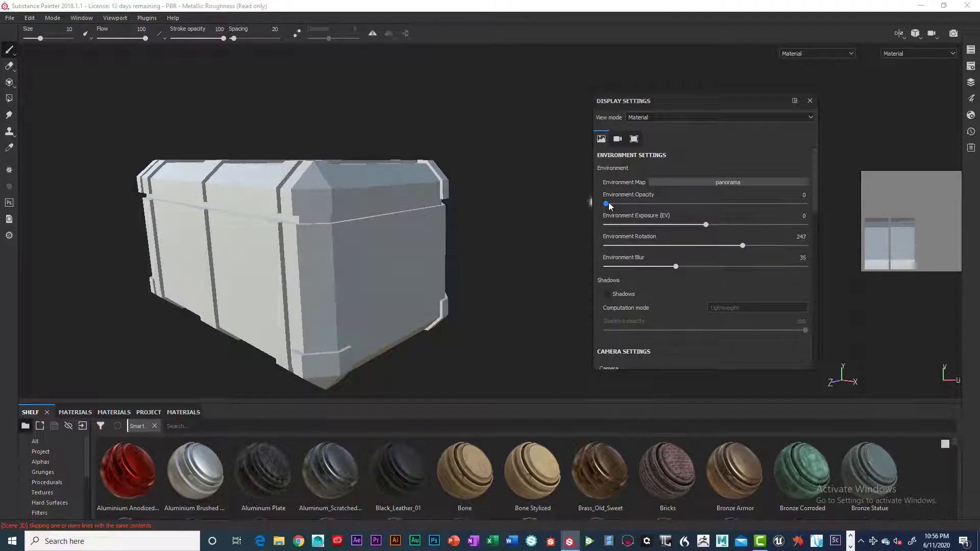
- Show the environment background at opacity 100 with blur 2, and rotate it to 324
left_click_drag(610, 206, 824, 205)
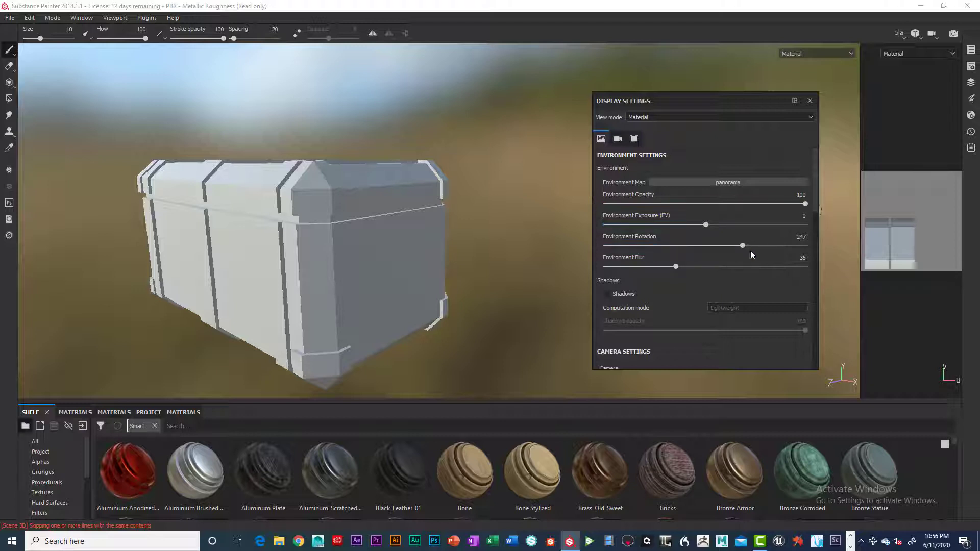
left_click_drag(675, 265, 611, 268)
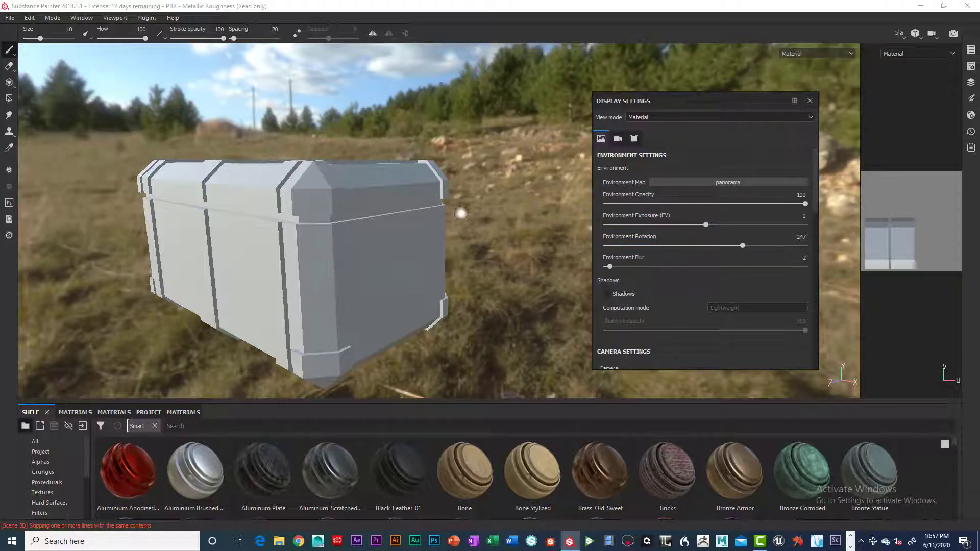
right_click_drag(502, 166, 412, 196, "shift")
left_click_drag(462, 173, 463, 197, "alt")
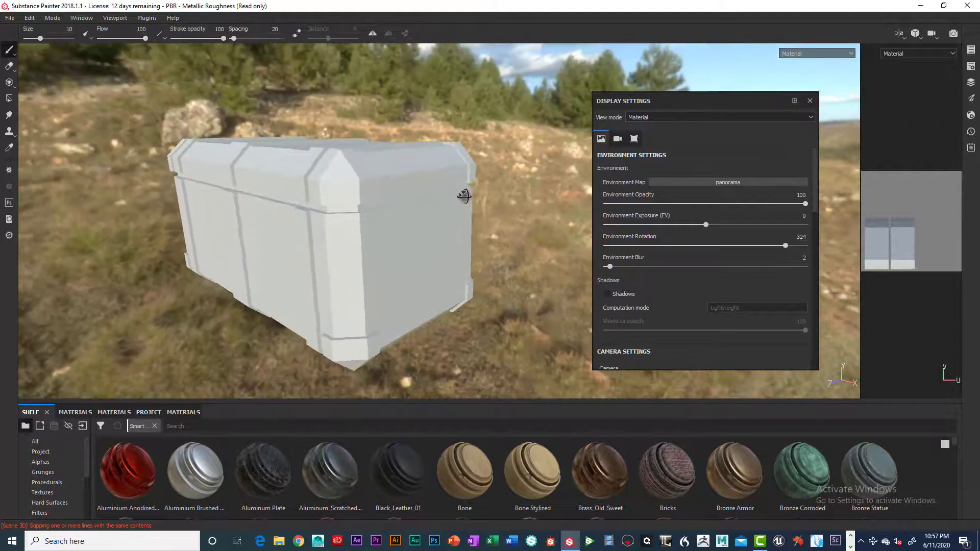
- Try the bonifacio_aragon_stairs and bonifacio_street environment maps on the chest
left_click(738, 181)
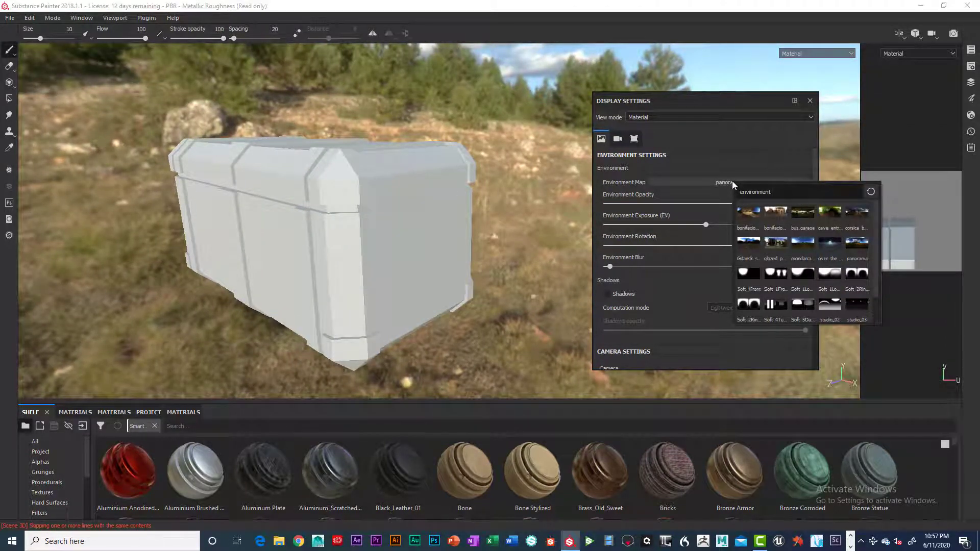
left_click(748, 213)
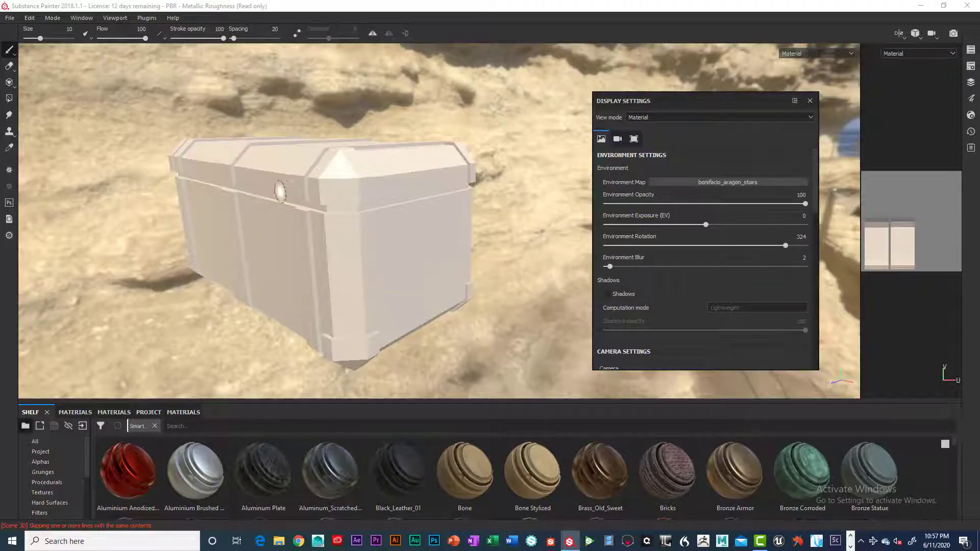
left_click(748, 182)
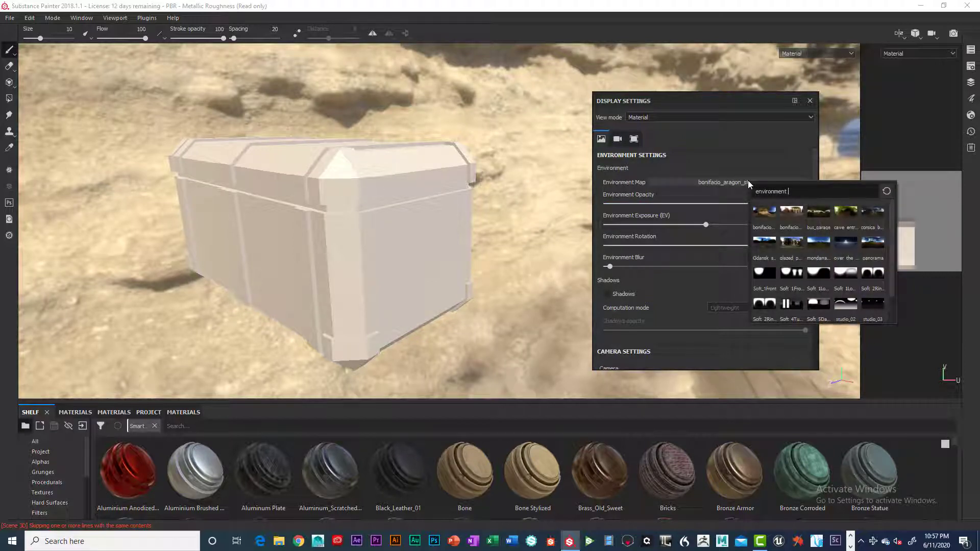
left_click(792, 212)
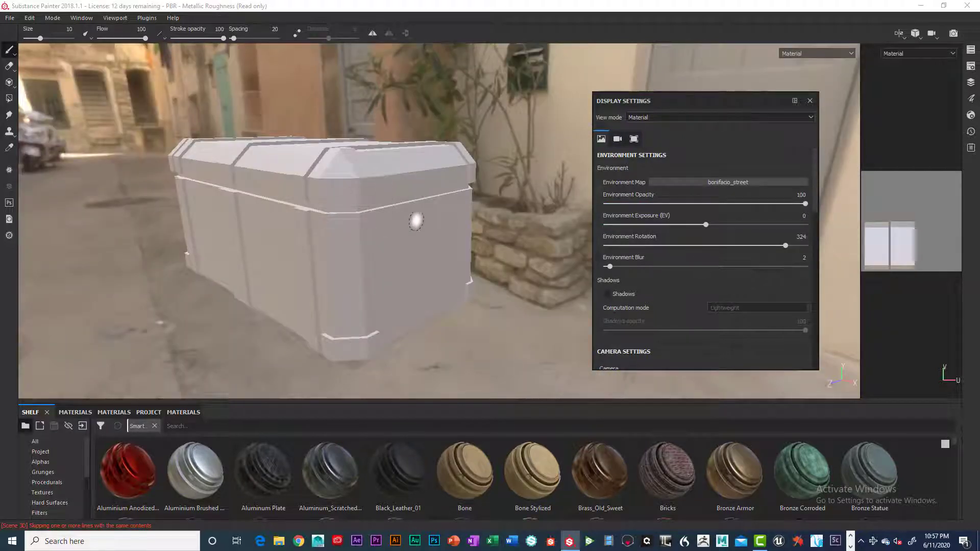
left_click_drag(418, 222, 466, 239, "alt")
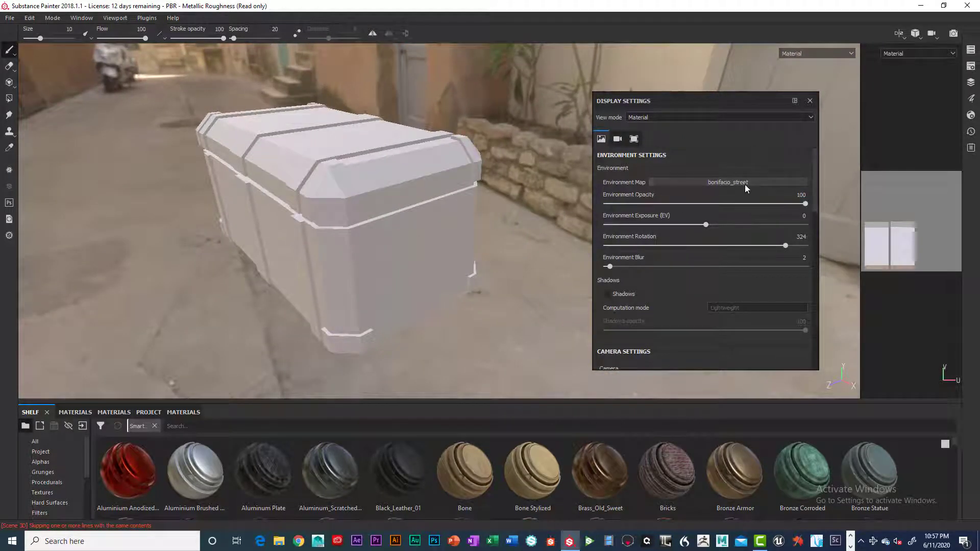
- Switch the environment map to bus_garage and view the chest from a lower angle
left_click(746, 185)
left_click(815, 215)
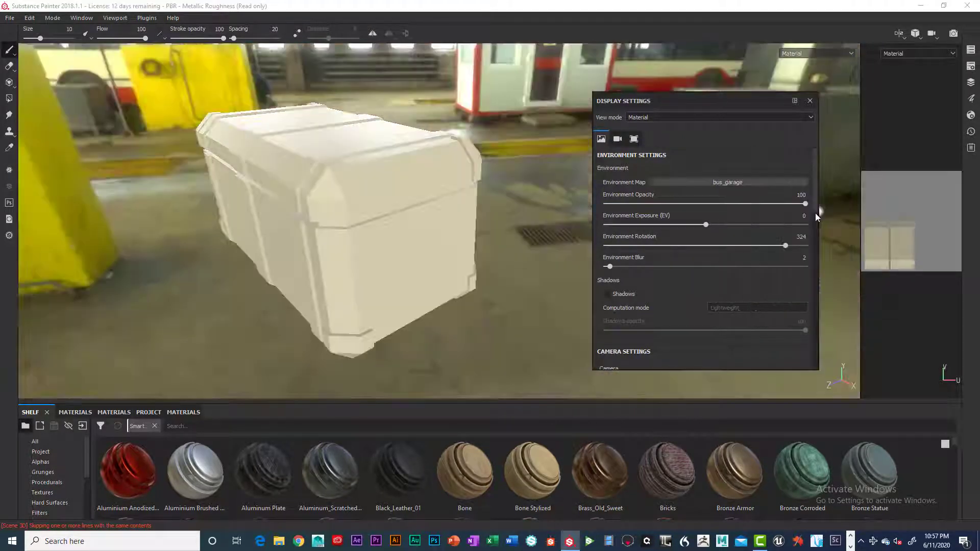
left_click_drag(448, 219, 531, 174, "alt")
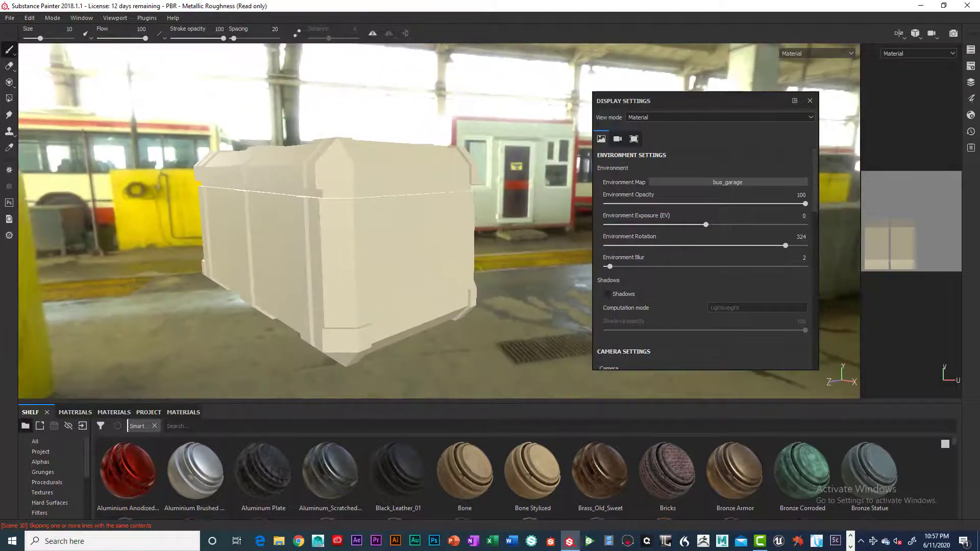
- Apply the glazed_patio environment map and rotate the environment to 348
left_click(733, 182)
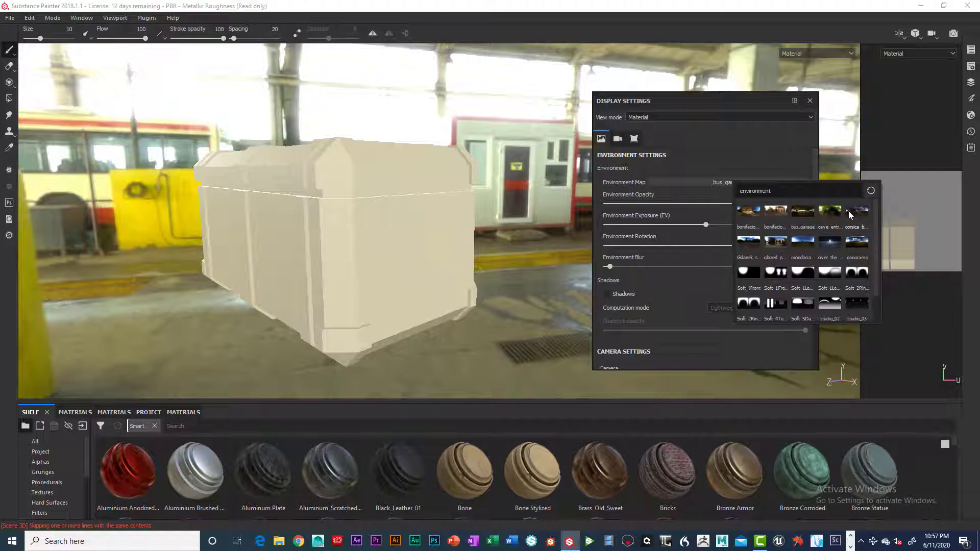
left_click(774, 242)
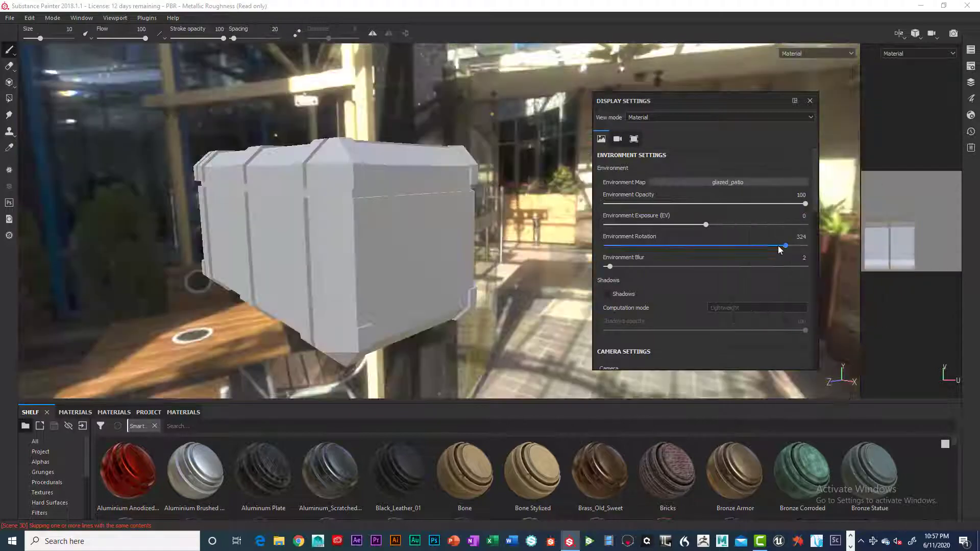
left_click_drag(483, 235, 201, 235, "alt")
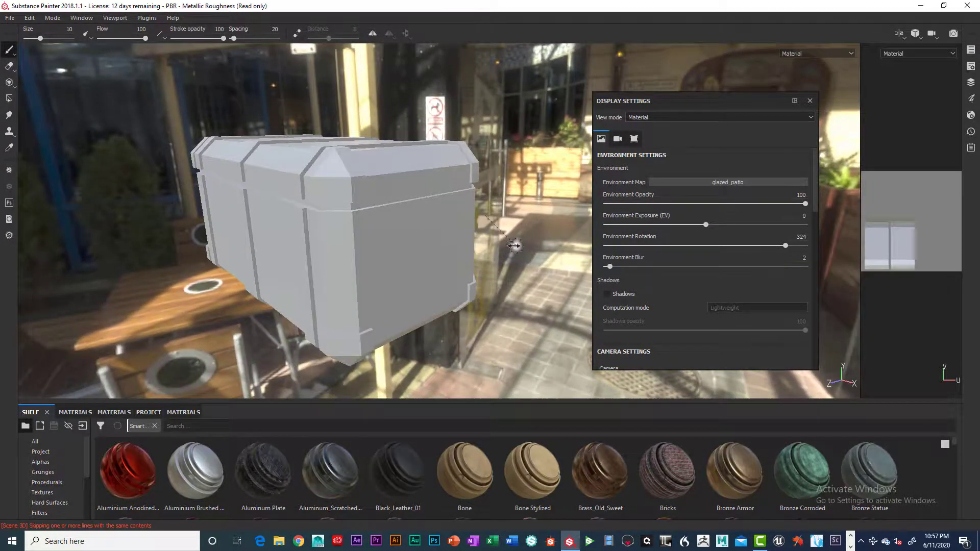
mouse_move(514, 245)
right_mouse_down("shift")
mouse_move(486, 243)
mouse_move(523, 243)
right_mouse_up("shift")
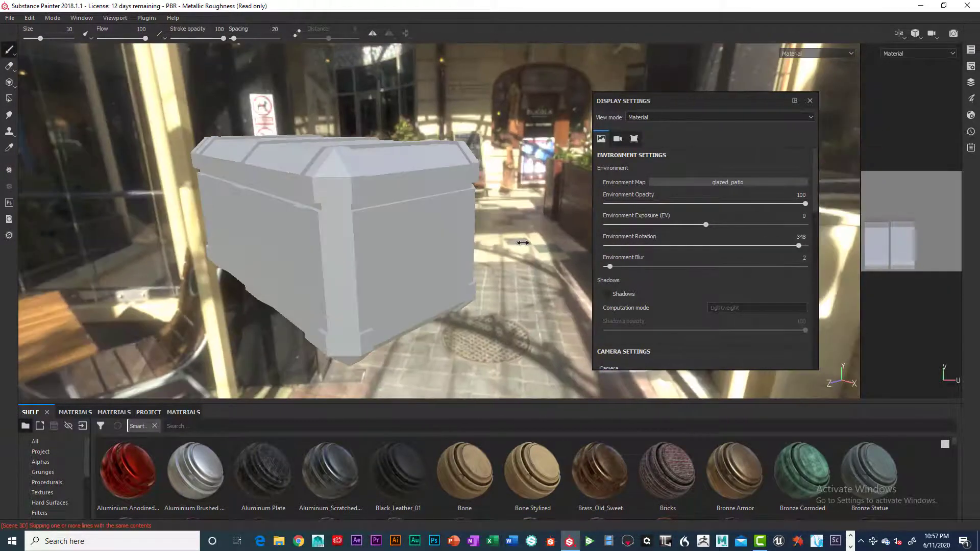
- Apply the Soft_1LowContrastFront_2Backs environment map and rotate its lighting to 56
left_click(748, 182)
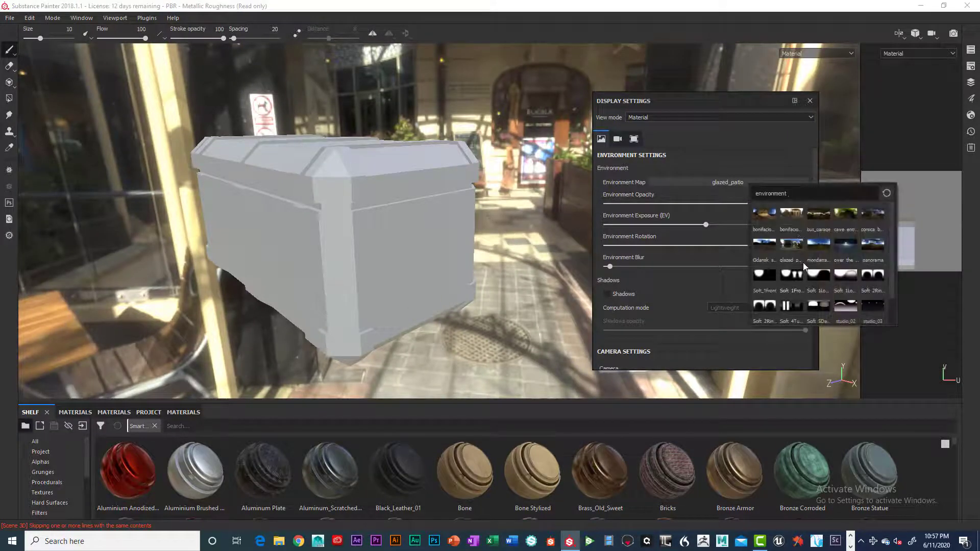
left_click(845, 276)
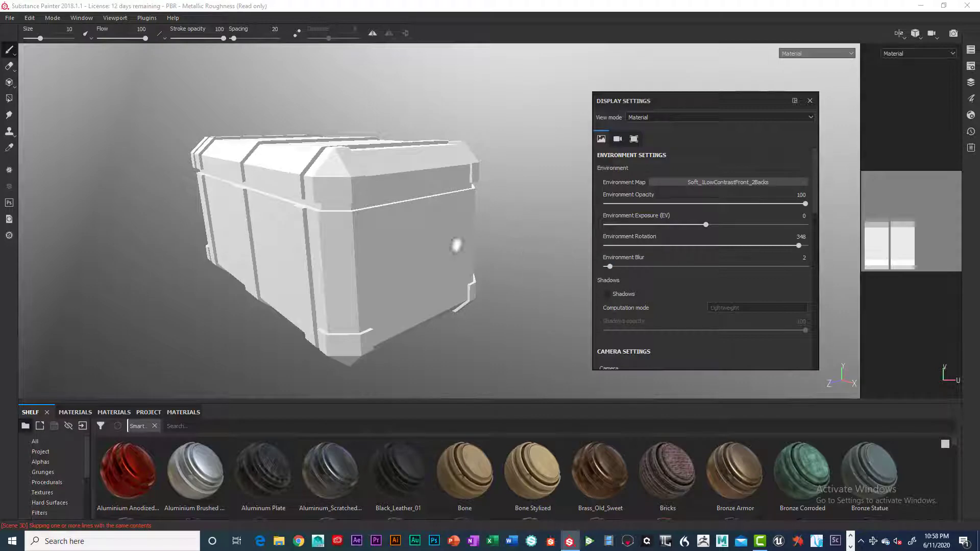
right_click_drag(456, 246, 420, 248, "alt")
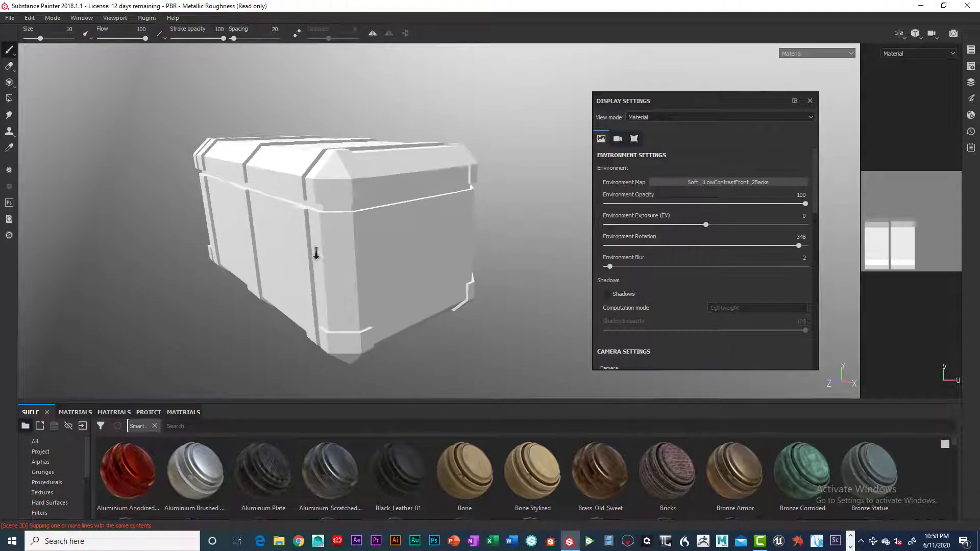
mouse_move(360, 257)
left_mouse_down("alt")
mouse_move(519, 254)
mouse_move(277, 263)
mouse_move(348, 259)
left_mouse_up("alt")
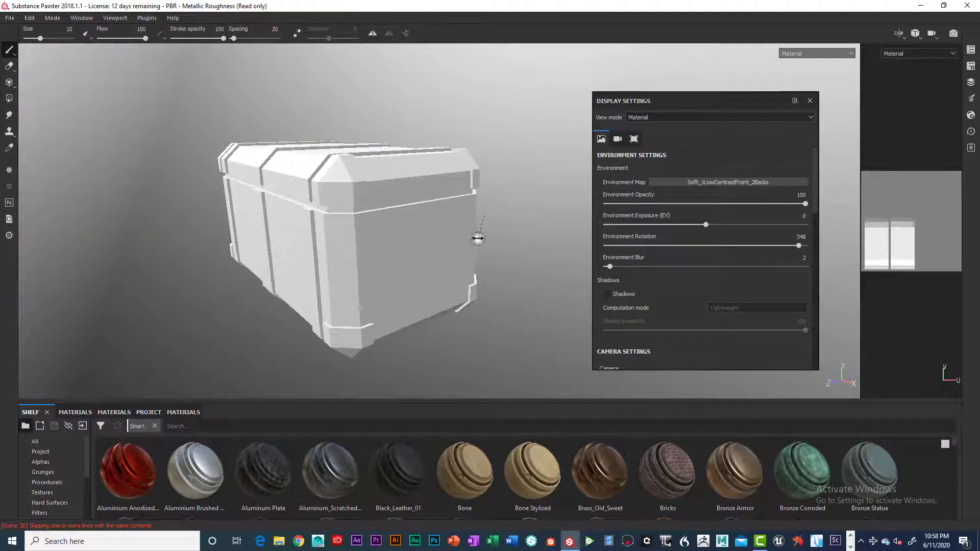
right_click_drag(478, 238, 396, 260, "shift")
mouse_move(414, 280)
left_mouse_down("alt")
mouse_move(490, 267)
mouse_move(473, 308)
mouse_move(469, 221)
mouse_move(455, 249)
mouse_move(439, 247)
mouse_move(429, 282)
mouse_move(451, 247)
mouse_move(485, 232)
mouse_move(505, 194)
mouse_move(495, 212)
mouse_move(376, 274)
mouse_move(460, 267)
mouse_move(401, 261)
mouse_move(415, 253)
mouse_move(415, 273)
mouse_move(405, 273)
mouse_move(428, 261)
mouse_move(424, 274)
left_mouse_up("alt")
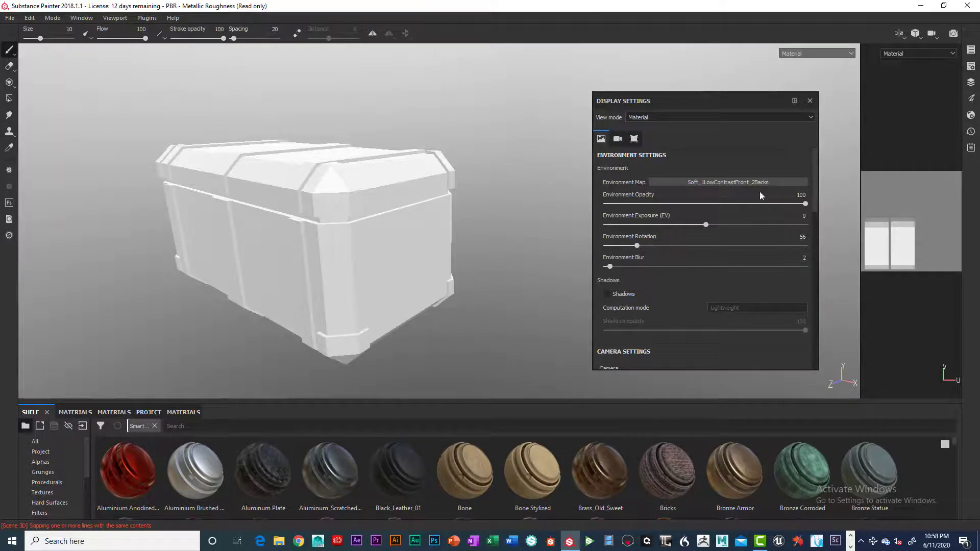
- Try the bonifacio_aragon_stairs environment map and view the chest against it from another angle
left_click(745, 183)
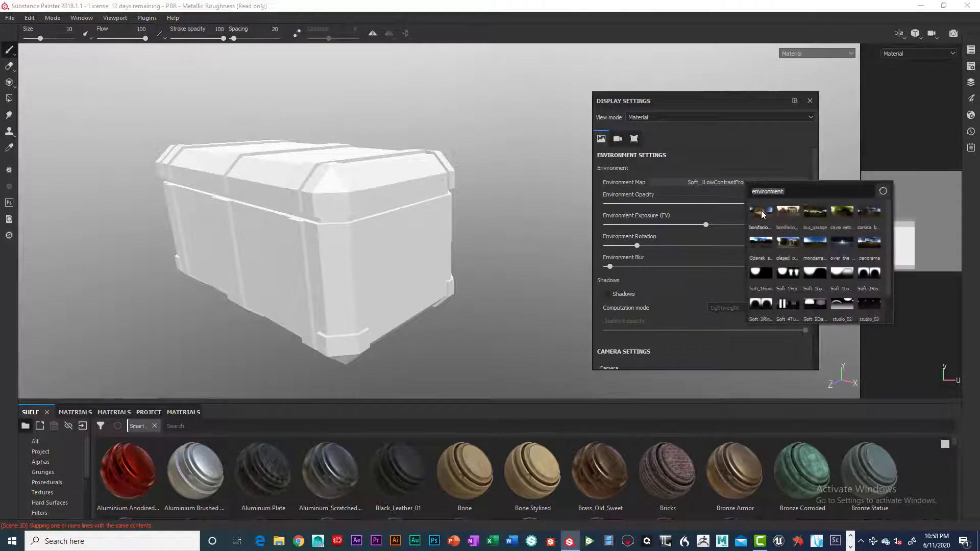
left_click(760, 212)
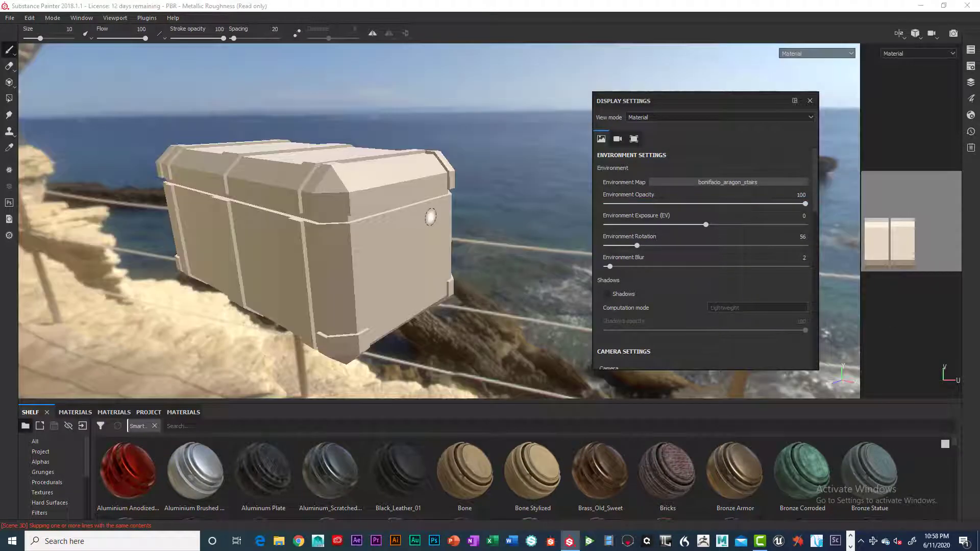
left_click_drag(450, 222, 407, 236, "alt")
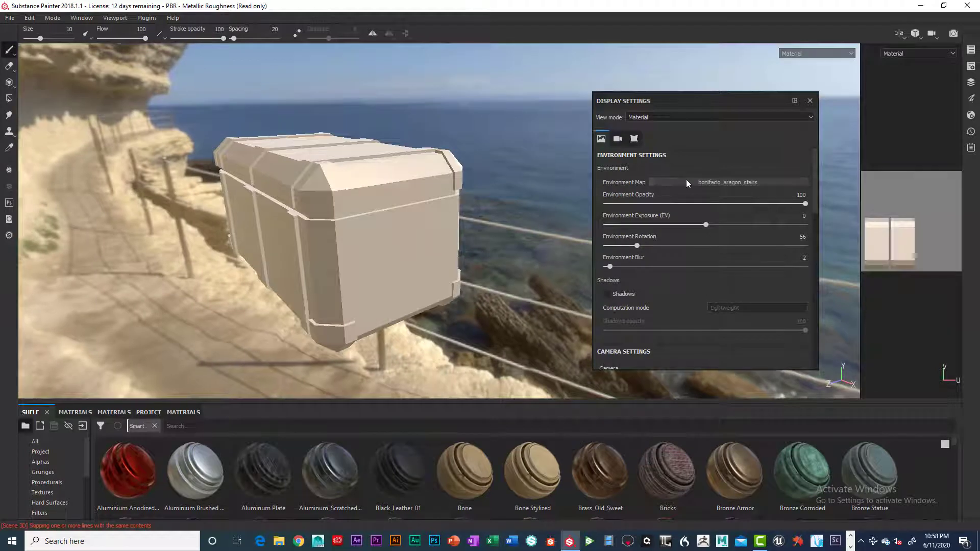
- Return to the Soft_1LowContrastFront_2Backs environment map and view the chest under its lighting
left_click(716, 182)
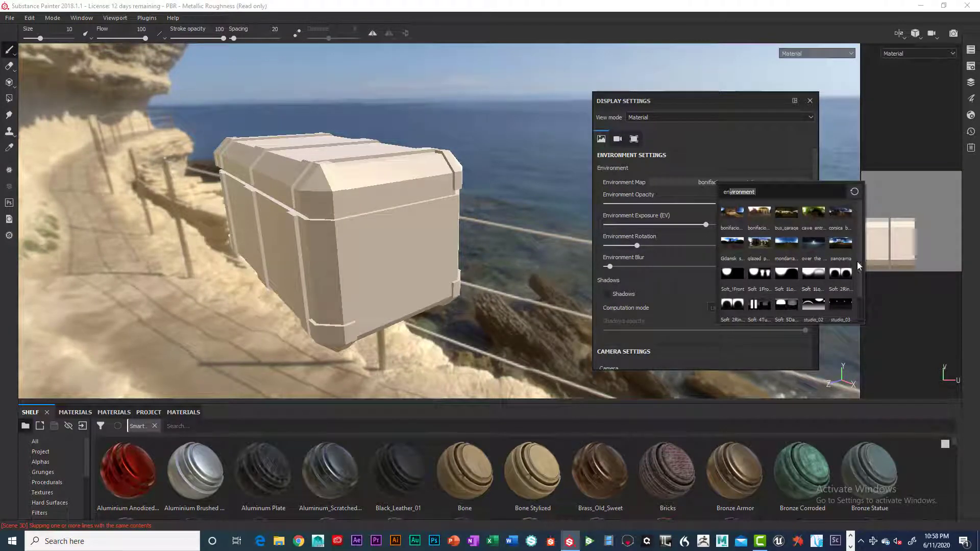
left_click(813, 274)
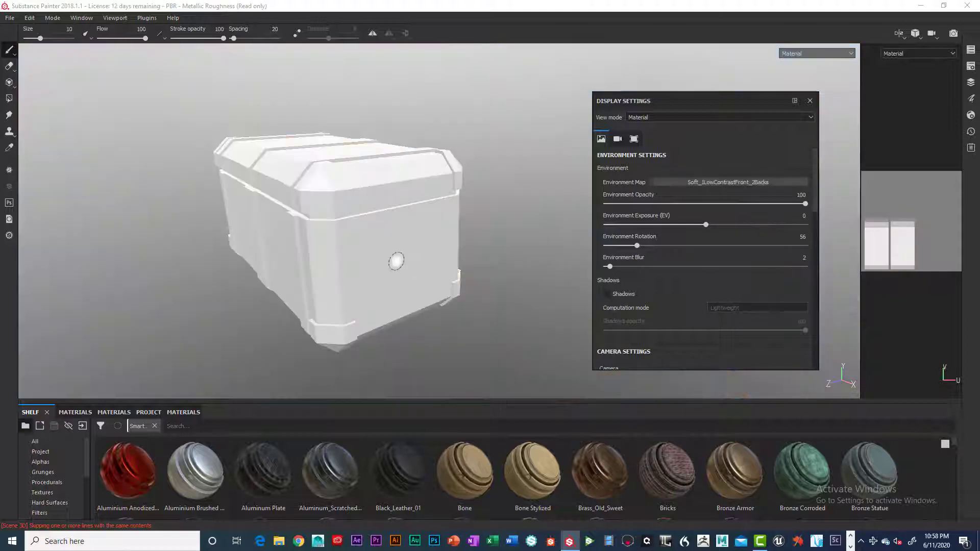
left_click_drag(392, 255, 424, 245, "alt")
mouse_move(475, 225)
left_mouse_down("alt")
mouse_move(415, 284)
mouse_move(446, 291)
mouse_move(490, 153)
mouse_move(435, 256)
mouse_move(447, 253)
left_mouse_up("alt")
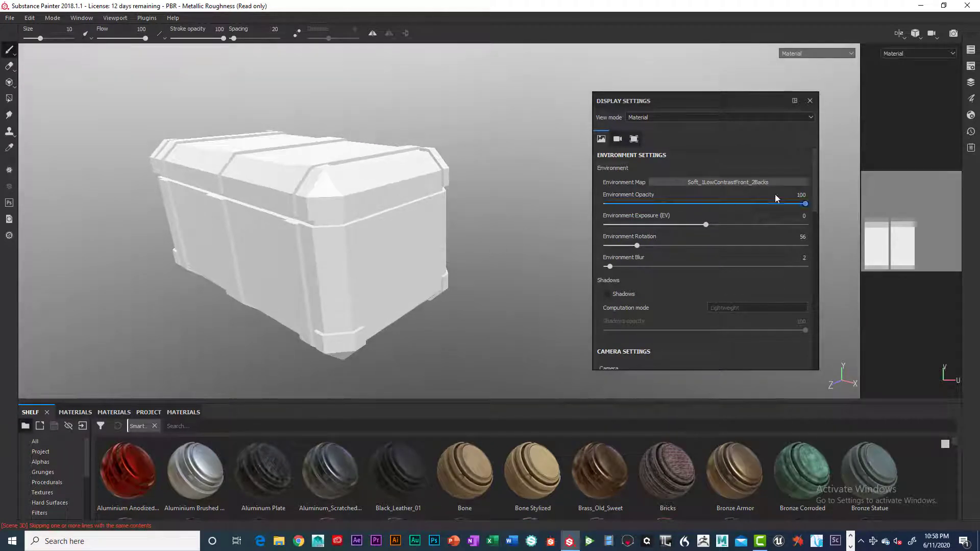
- Apply the panorama environment map and rotate the environment to 315 around the chest
left_click(767, 181)
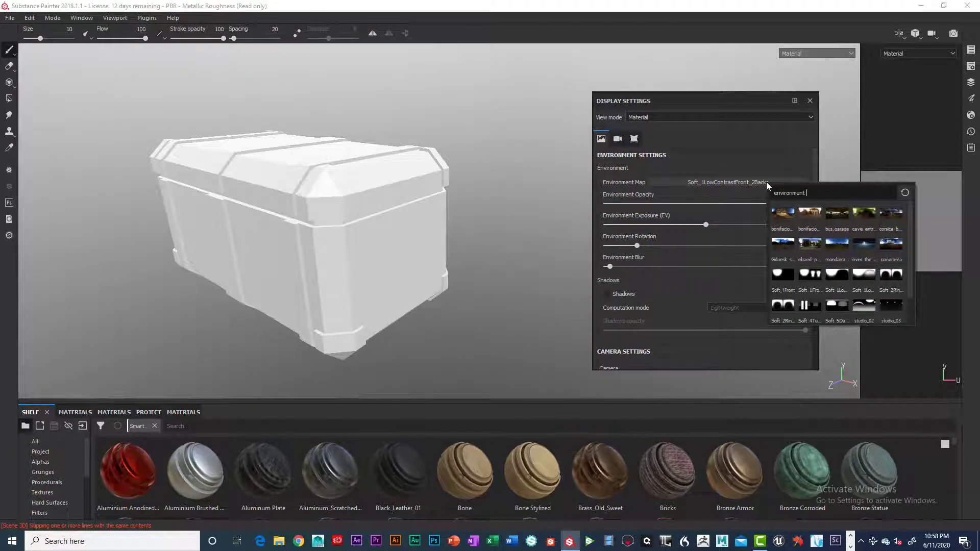
left_click(901, 244)
left_click_drag(434, 230, 403, 173, "alt")
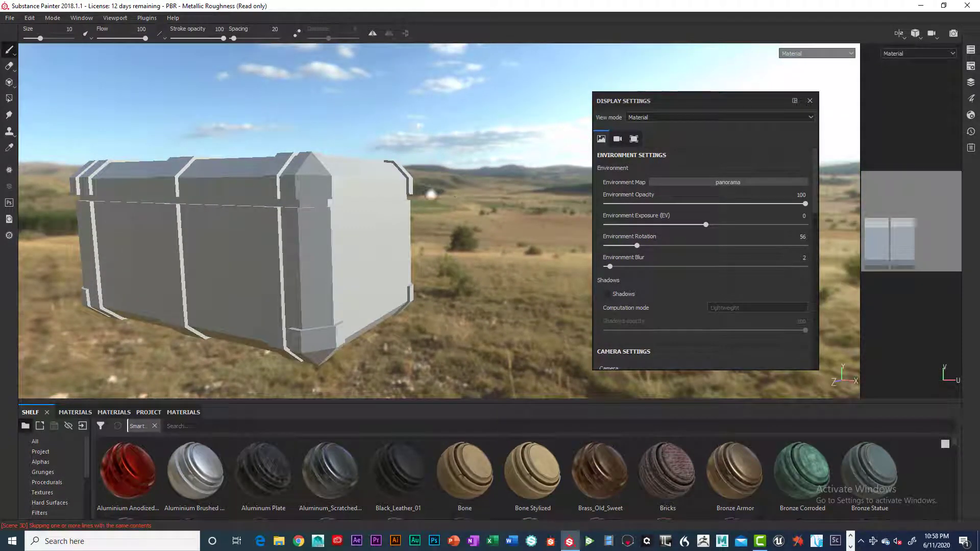
key("shift")
right_click_drag(485, 210, 454, 221, "shift")
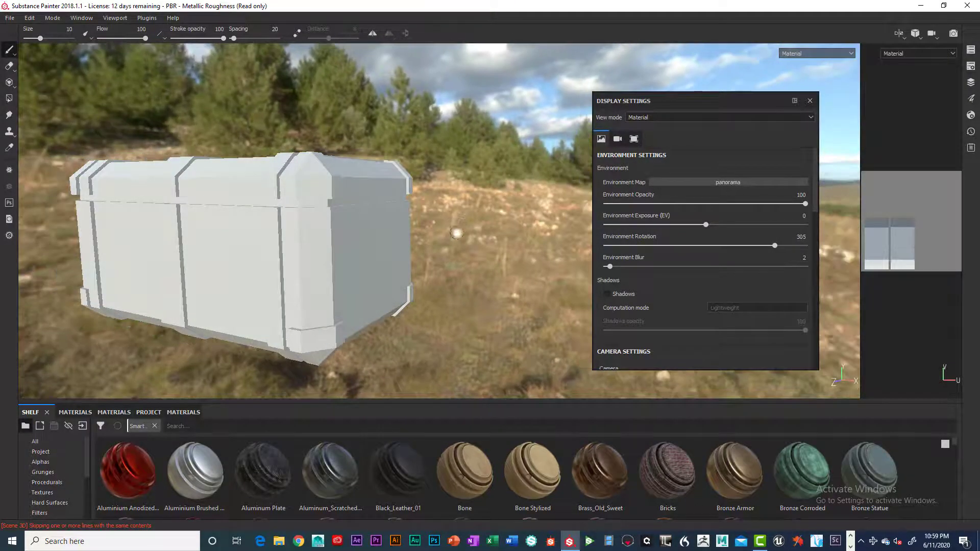
left_click_drag(456, 233, 416, 235, "alt")
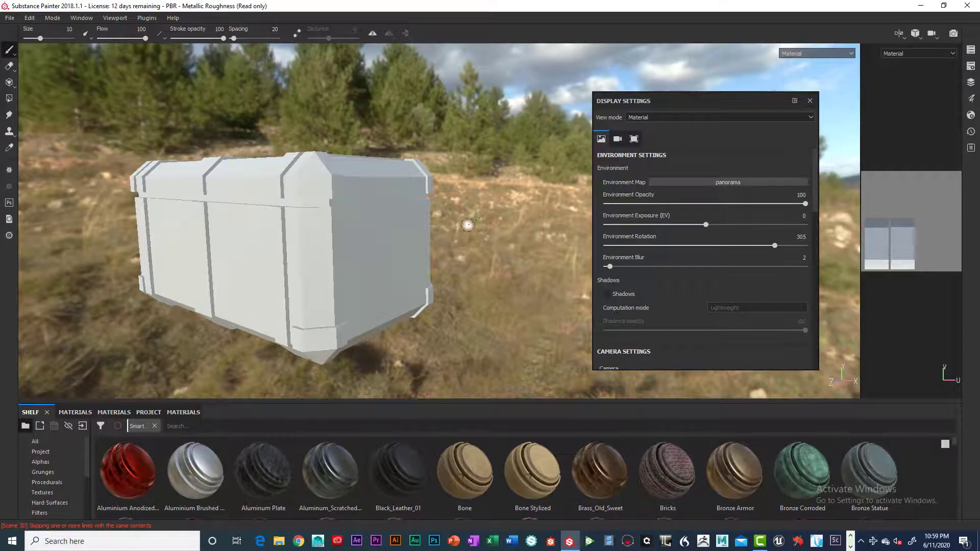
right_click_drag(468, 225, 470, 230, "shift")
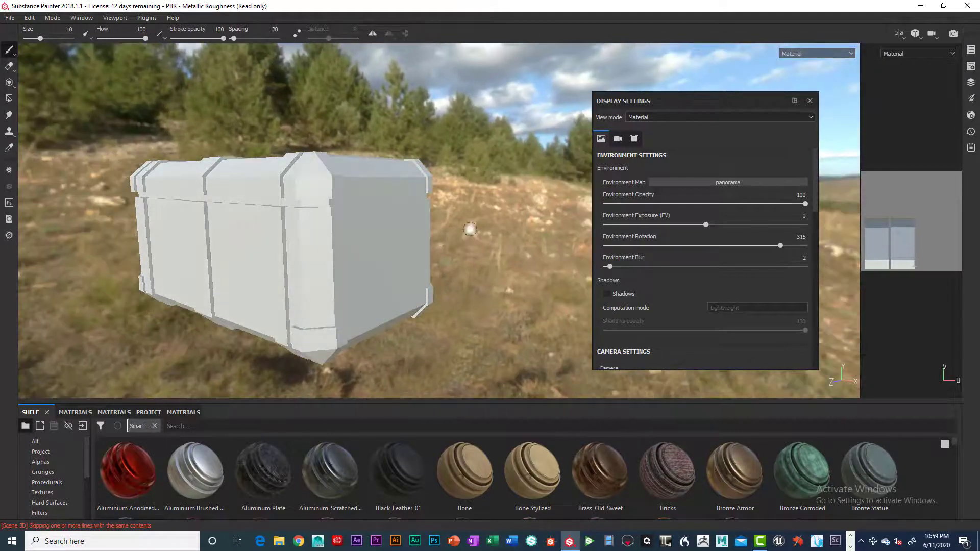
left_click_drag(470, 229, 448, 232, "alt")
right_click_drag(433, 227, 437, 232, "alt")
middle_click_drag(441, 231, 432, 218, "alt")
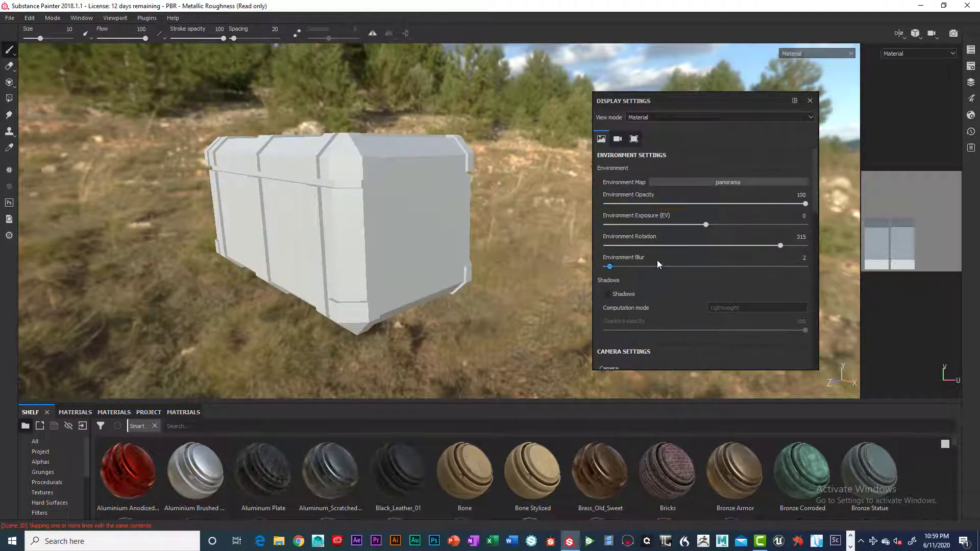
- Toggle the environment shadows on and off to compare their effect on the chest
left_click(607, 294)
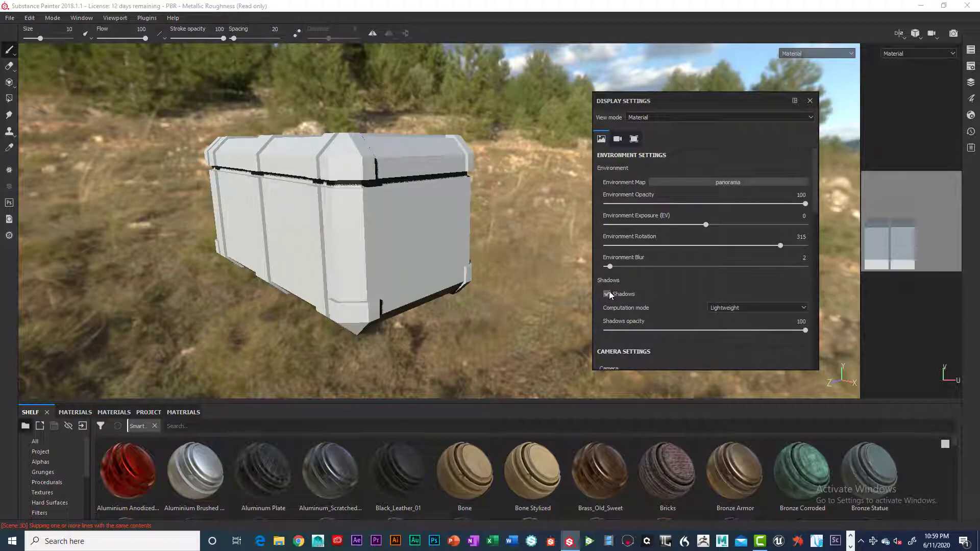
left_click(608, 294)
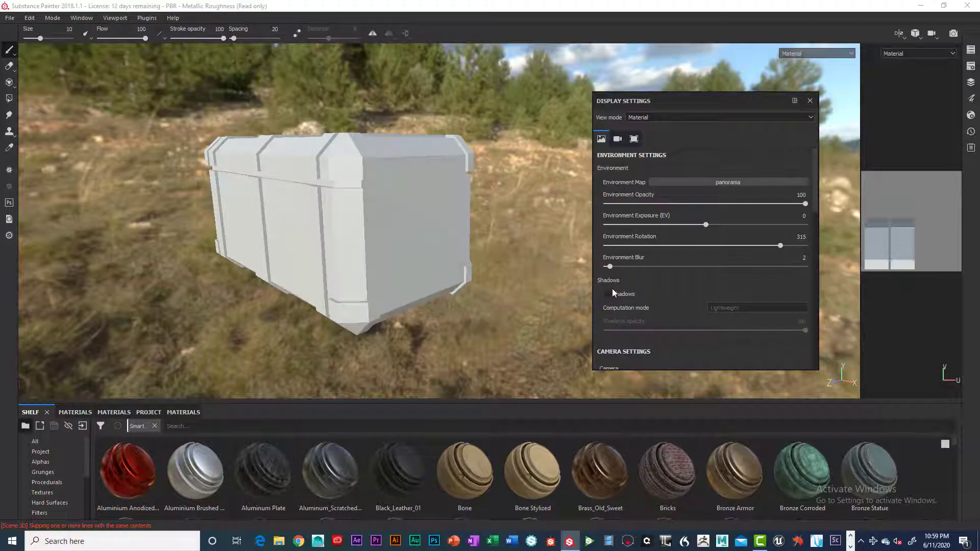
left_click(608, 294)
left_click(608, 294)
- Replace the display settings with the Texture Set Settings and Texture Set List windows on either side of the chest, and select texture set 1001
left_click(810, 100)
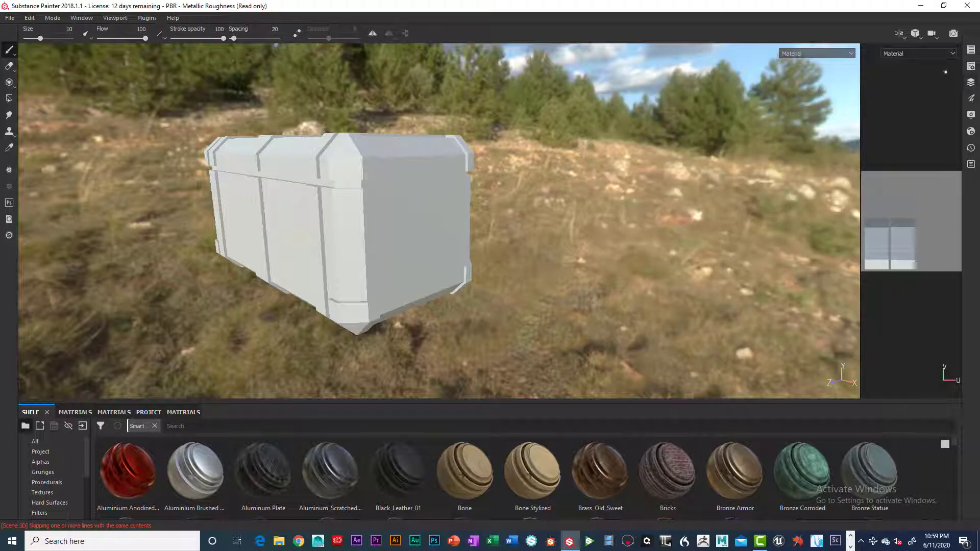
left_click(973, 69)
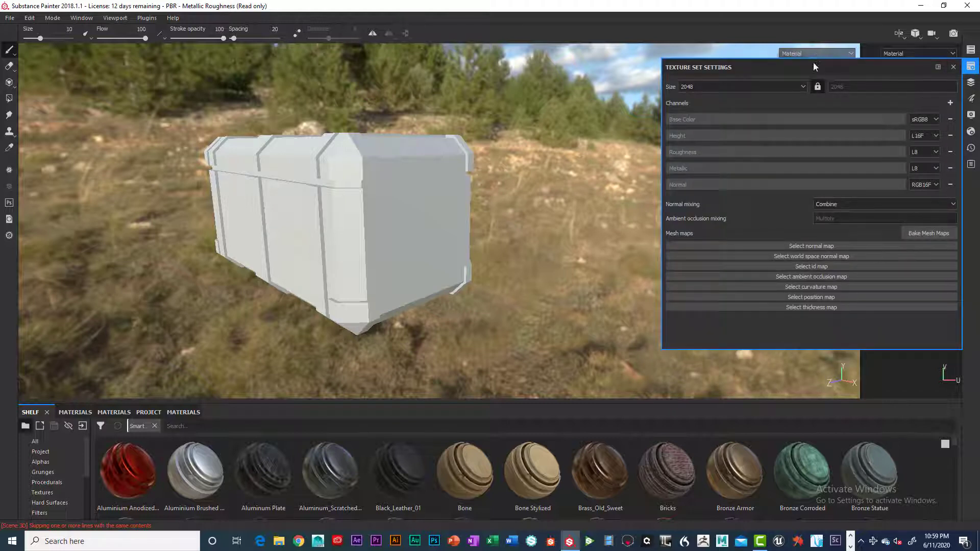
left_click_drag(814, 66, 645, 104)
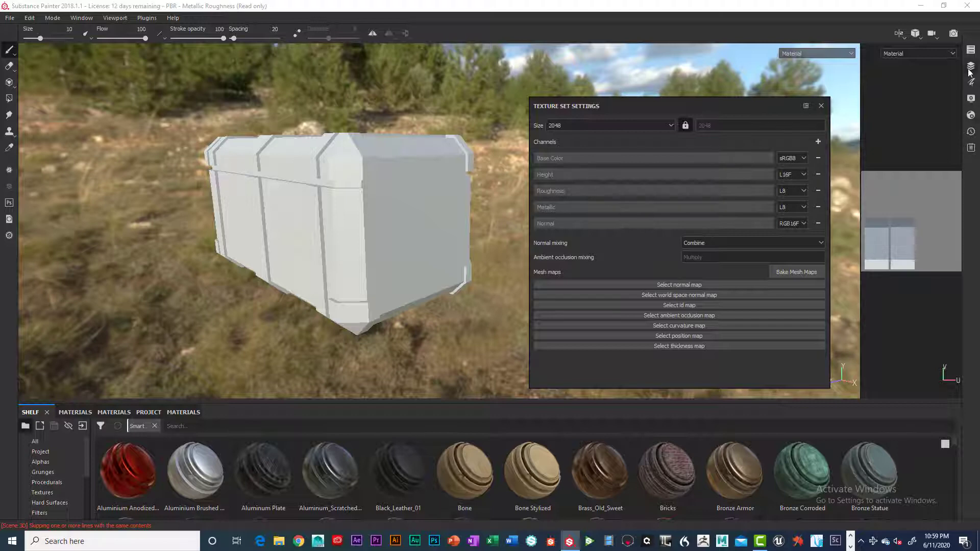
left_click(971, 52)
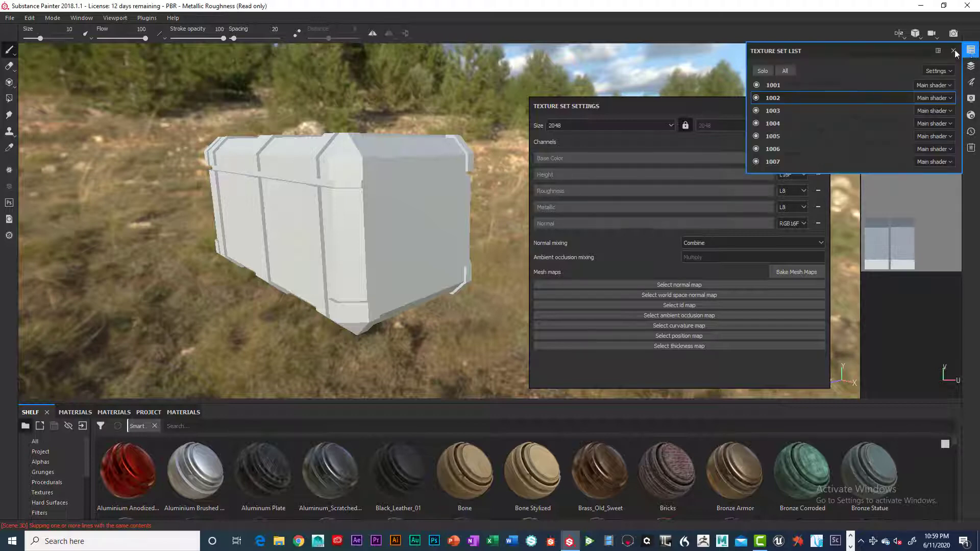
left_click_drag(863, 47, 130, 233)
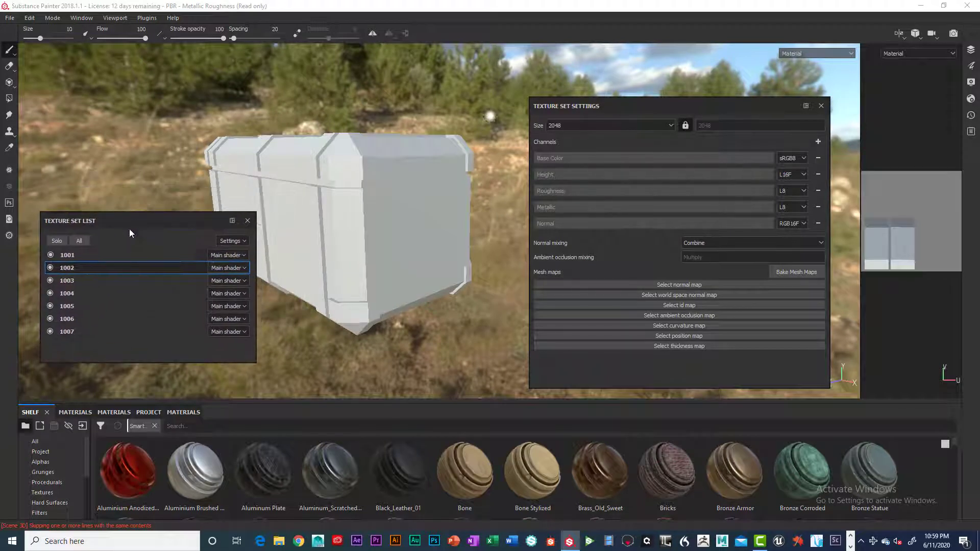
left_click(113, 255)
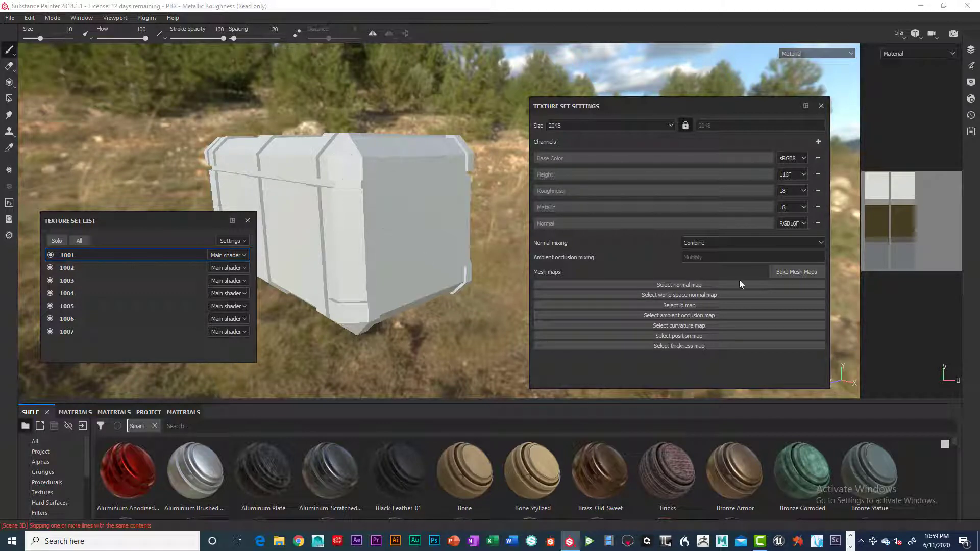
left_click_drag(683, 104, 668, 90)
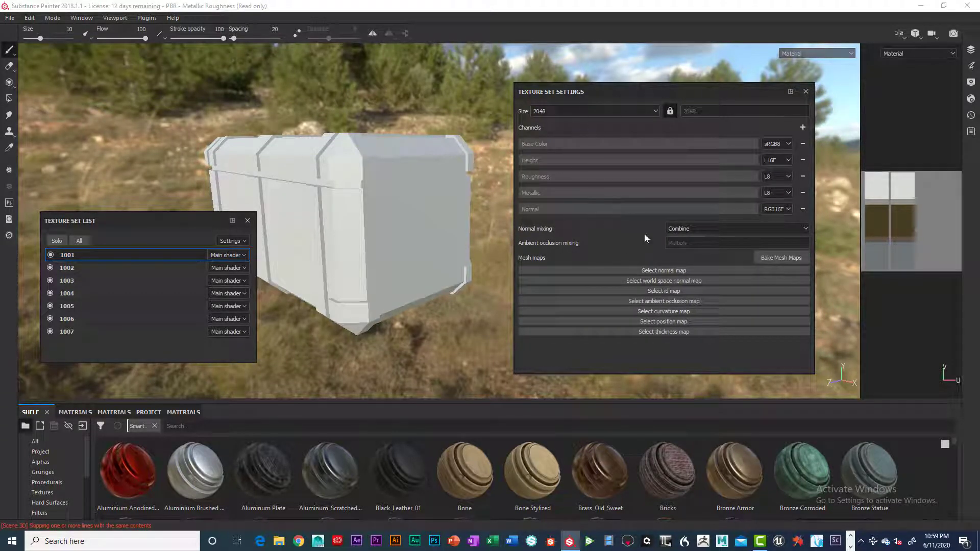
- Open the mesh map baking settings for texture set 1001, exclude the ID map and set the output size to 2048
left_click(806, 230)
left_click(807, 229)
left_click(783, 257)
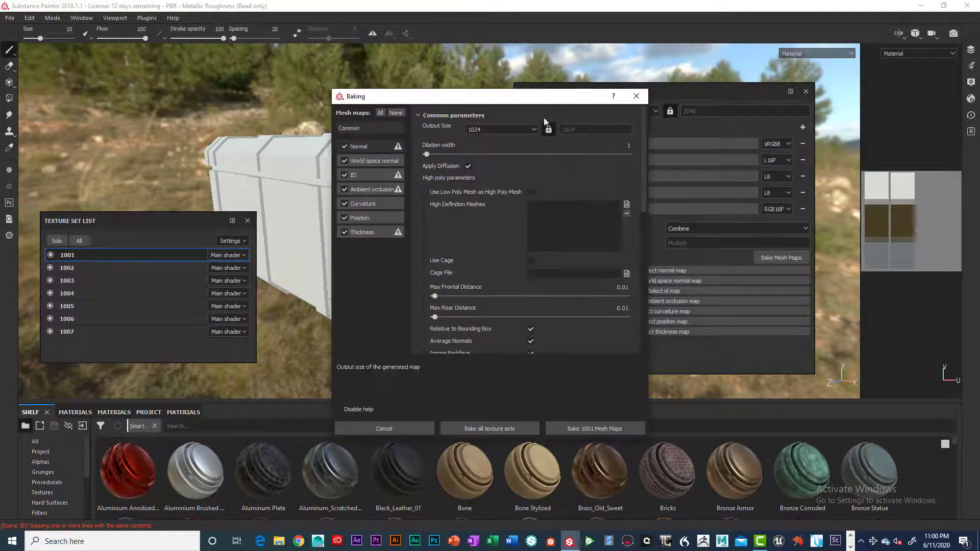
left_click_drag(512, 97, 624, 60)
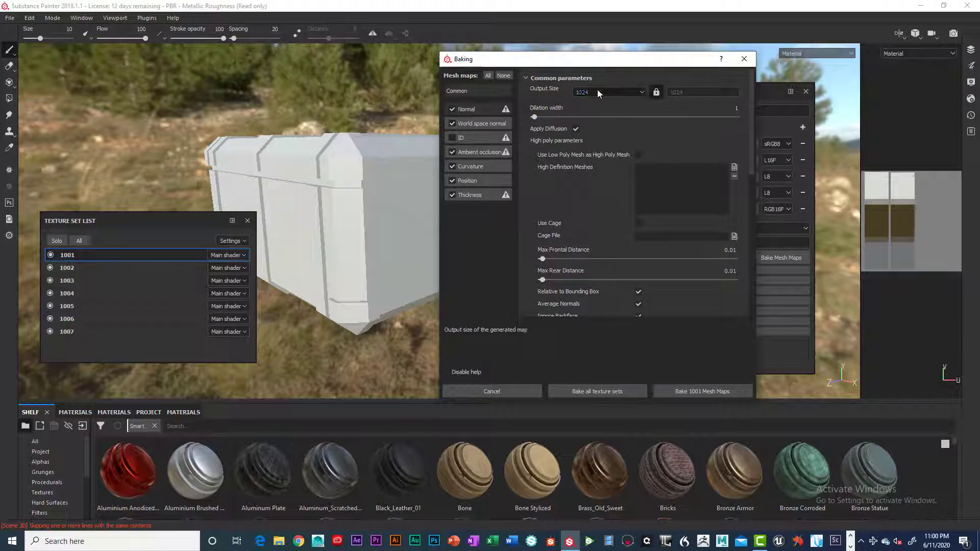
left_click(640, 91)
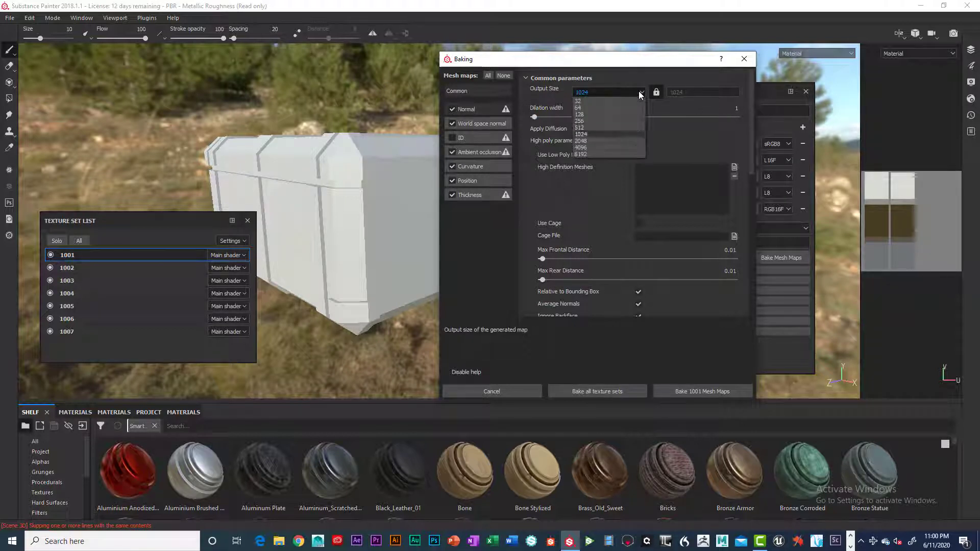
left_click(594, 147)
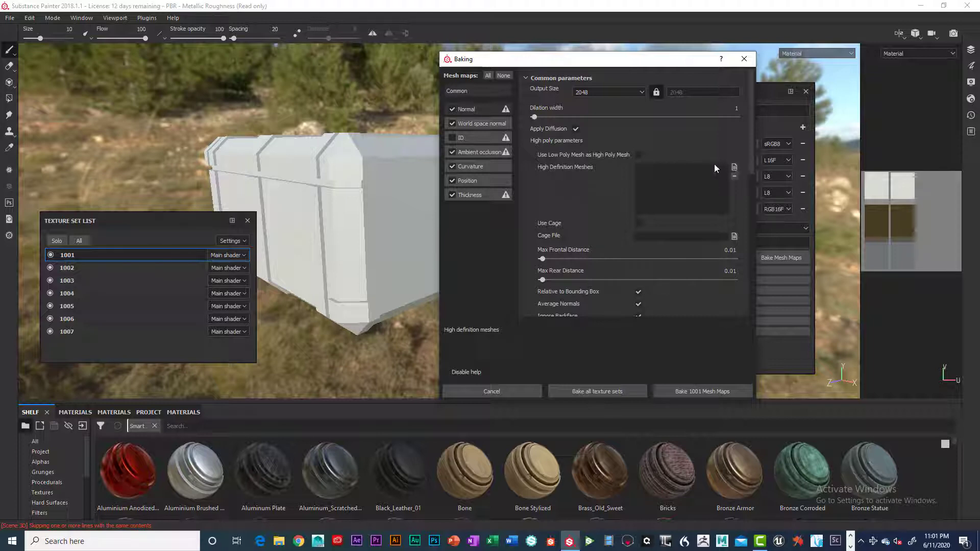
- Add the Hi_Poly_Detailed mesh file from the Desktop as the high definition mesh for baking
left_click(735, 168)
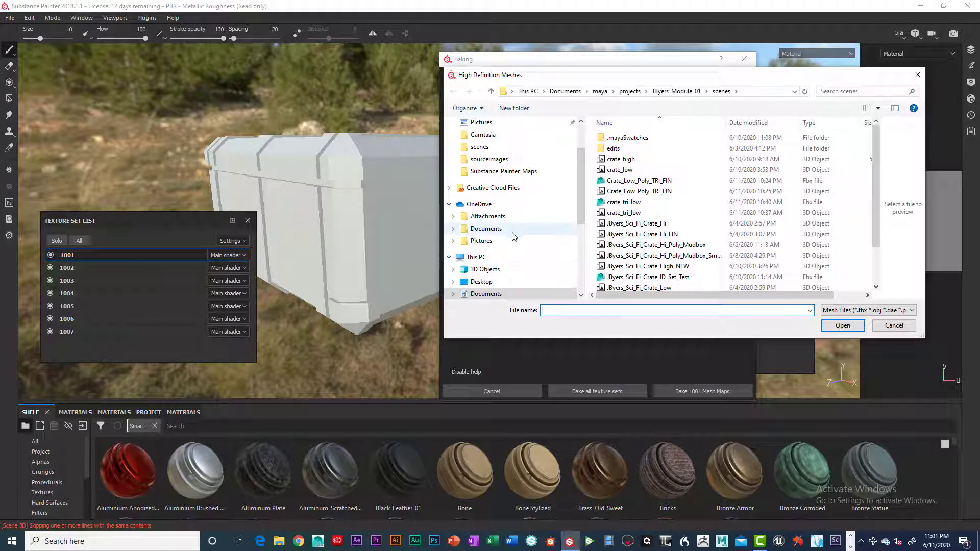
left_click(482, 281)
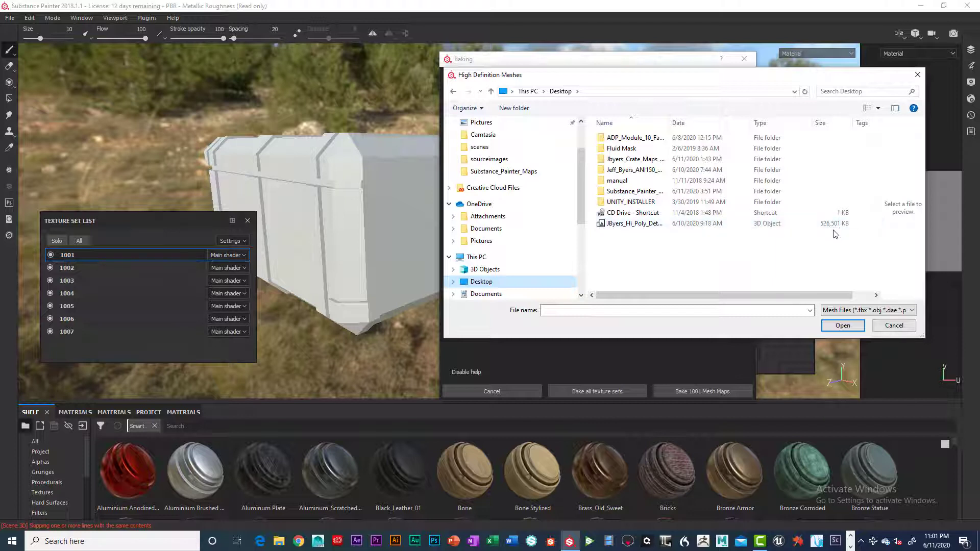
left_click(646, 226)
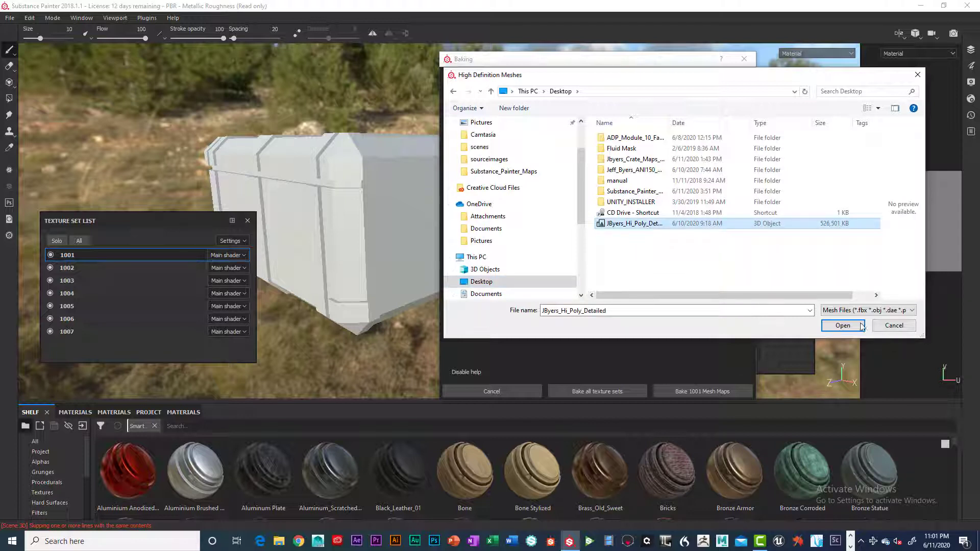
left_click(843, 327)
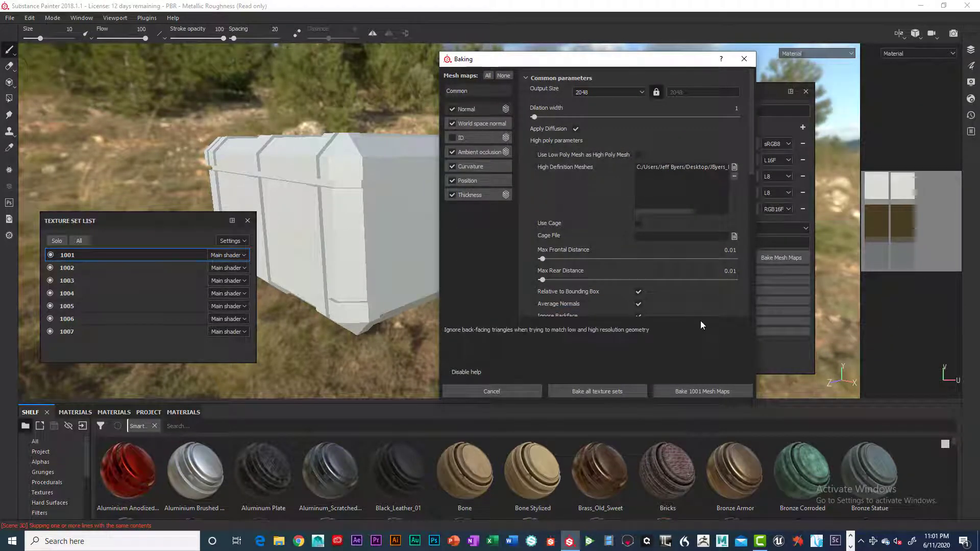
left_click_drag(684, 211, 636, 213)
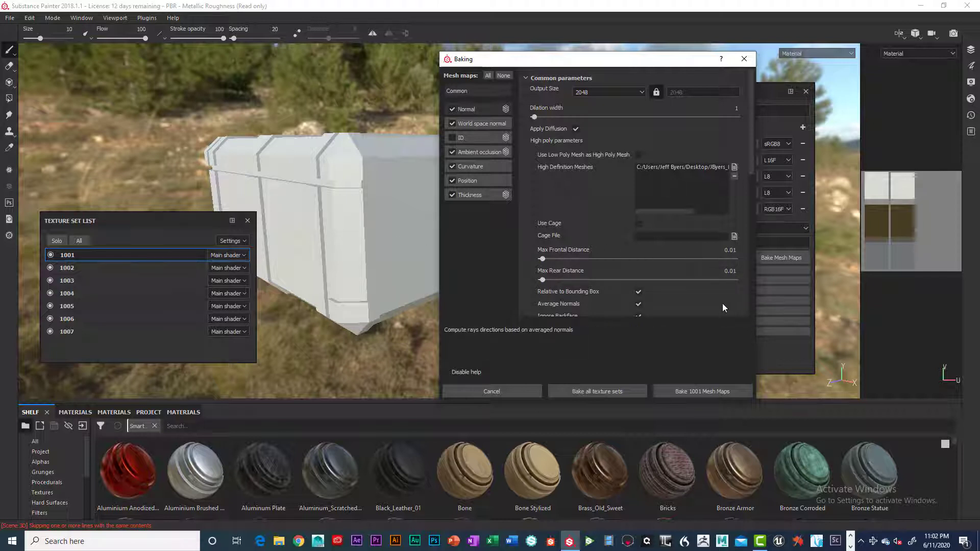
- Review the Match and Antialiasing options in the common baking parameters, keeping Always and None
left_click_drag(751, 168, 749, 208)
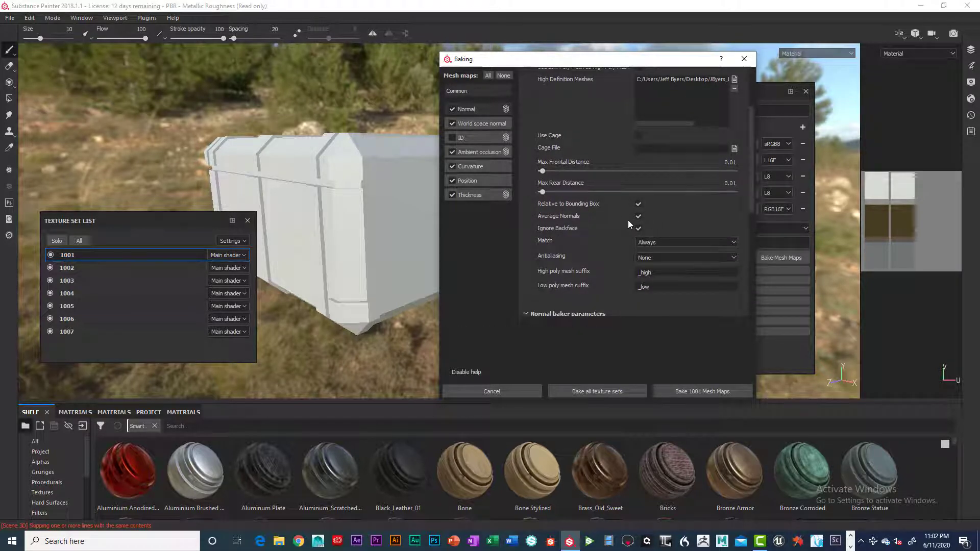
left_click_drag(749, 198, 752, 207)
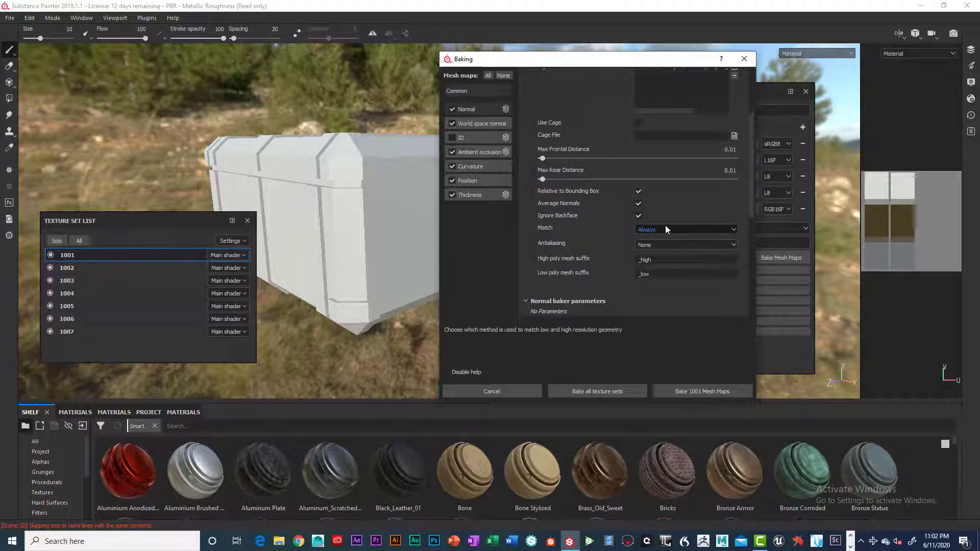
left_click(735, 230)
left_click(737, 230)
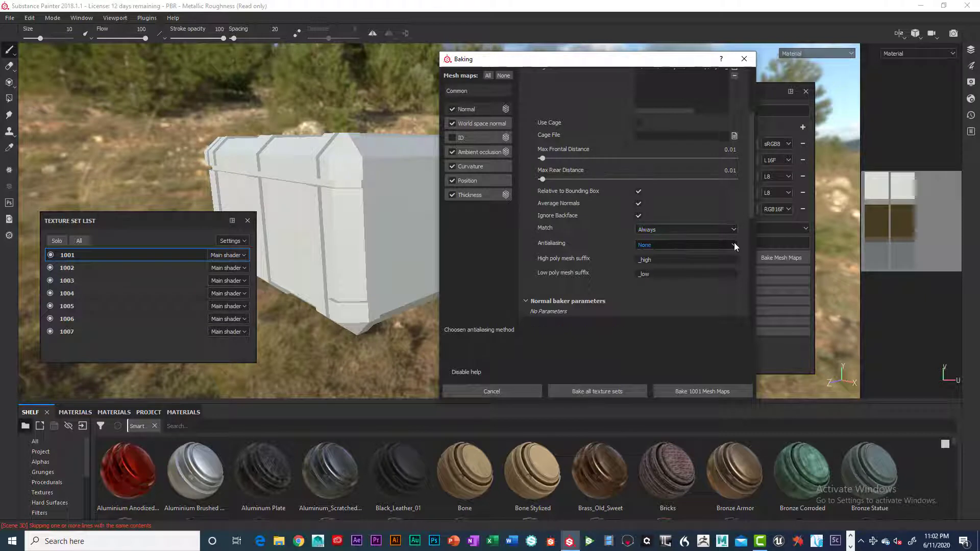
left_click(735, 244)
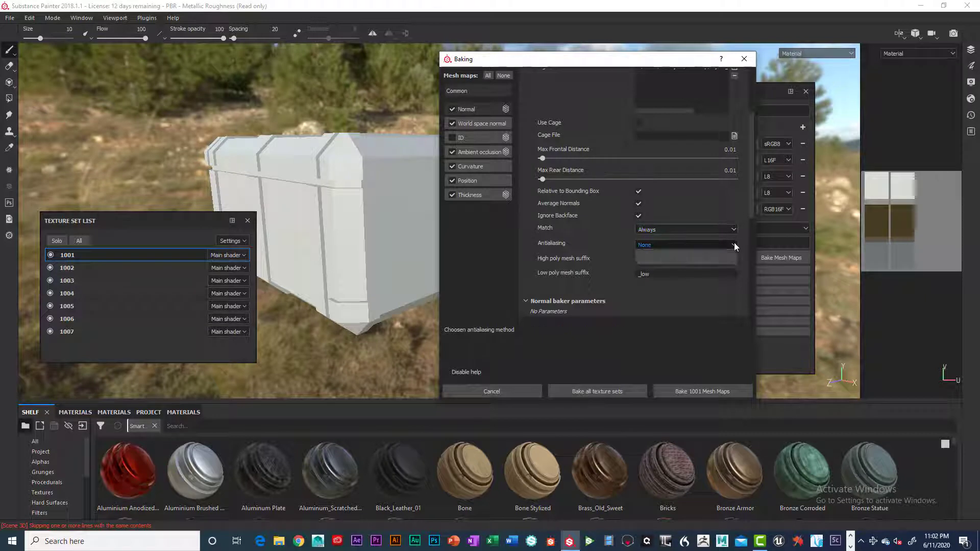
left_click(720, 205)
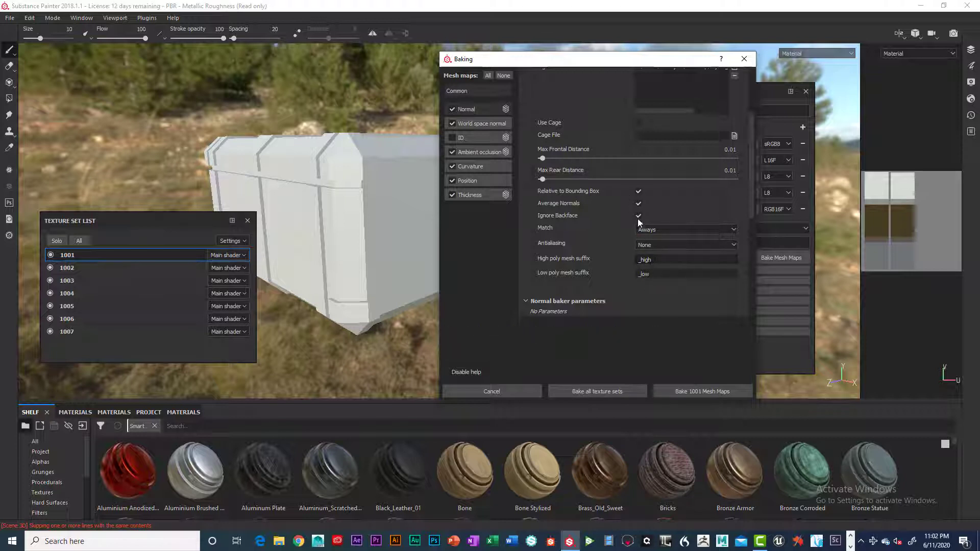
- Open the curvature baker parameters and choose texture set 1002 as the one to configure
left_click_drag(751, 203, 750, 158)
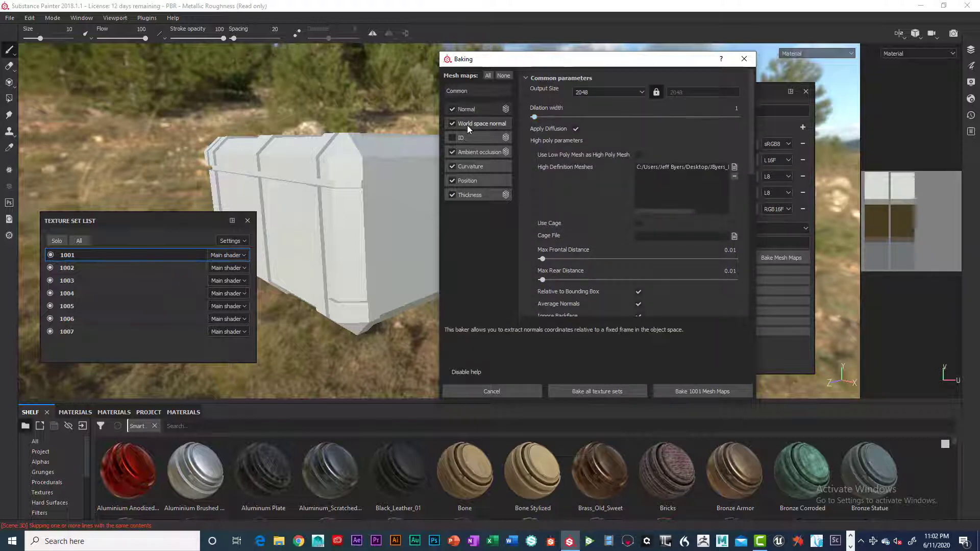
left_click(474, 166)
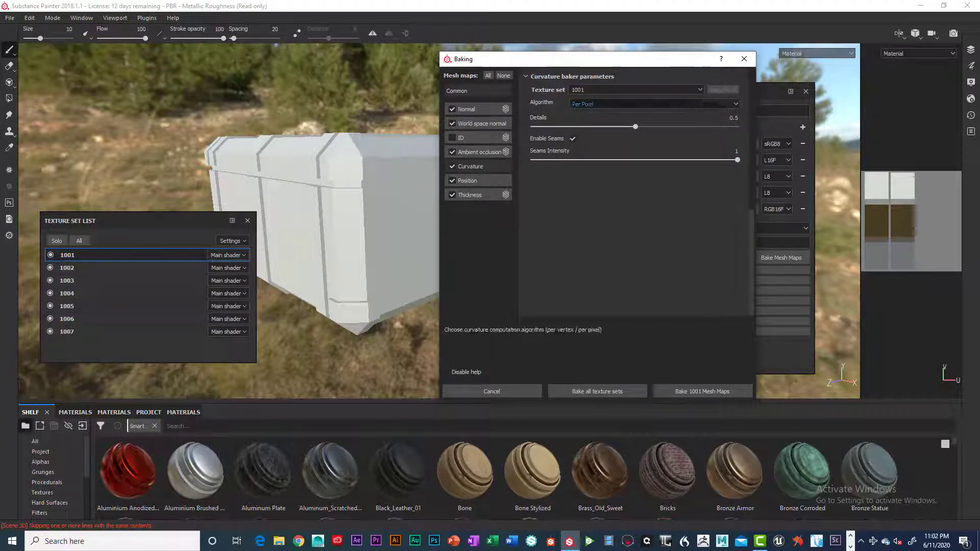
left_click_drag(753, 217, 755, 193)
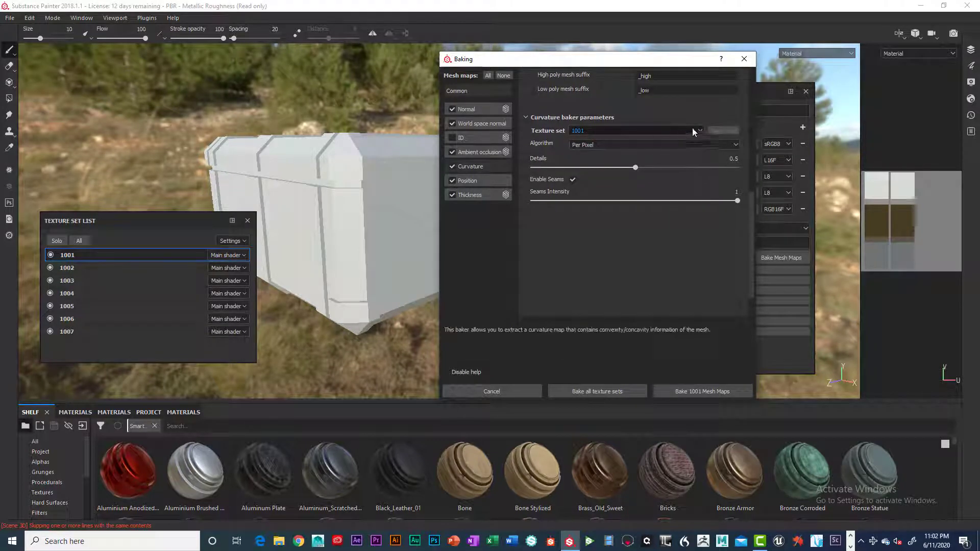
left_click(699, 130)
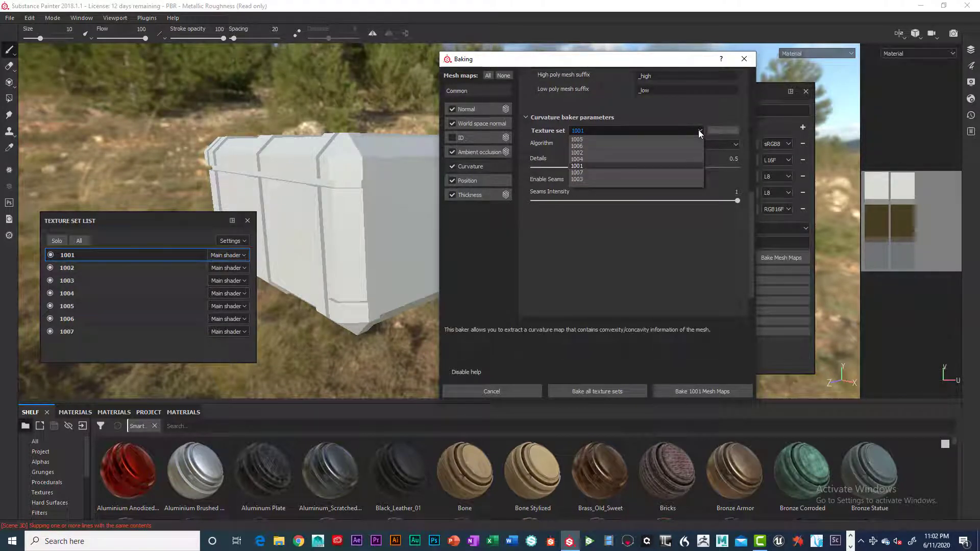
left_click(705, 118)
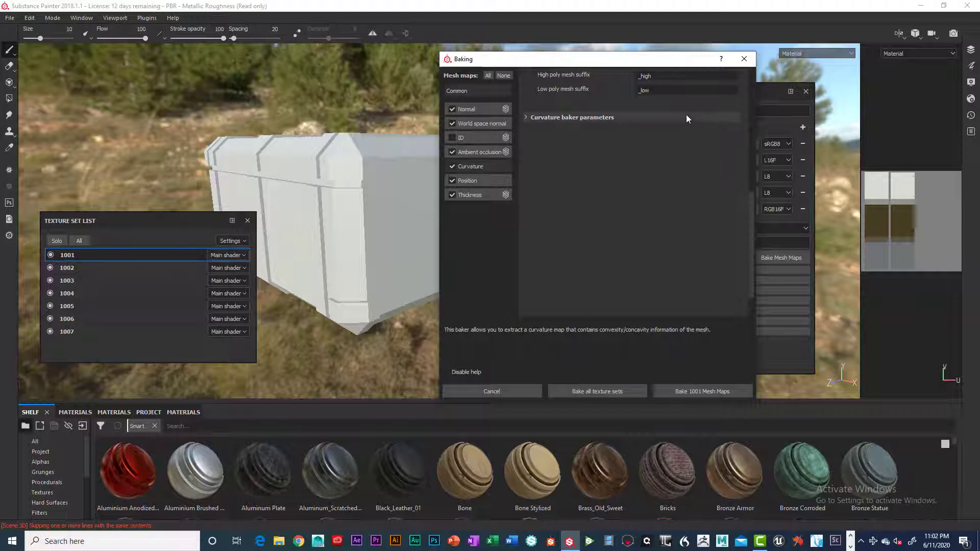
left_click(672, 114)
left_click(700, 131)
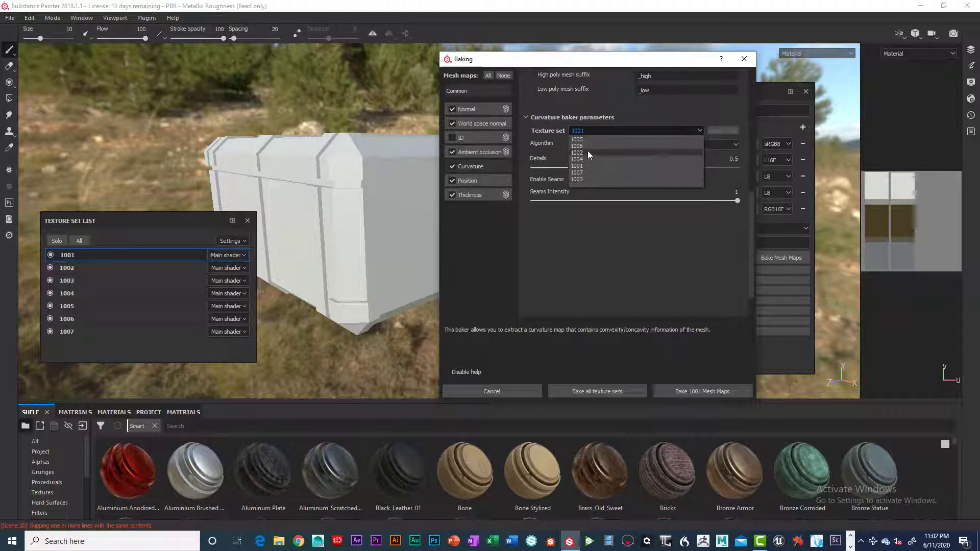
left_click(588, 152)
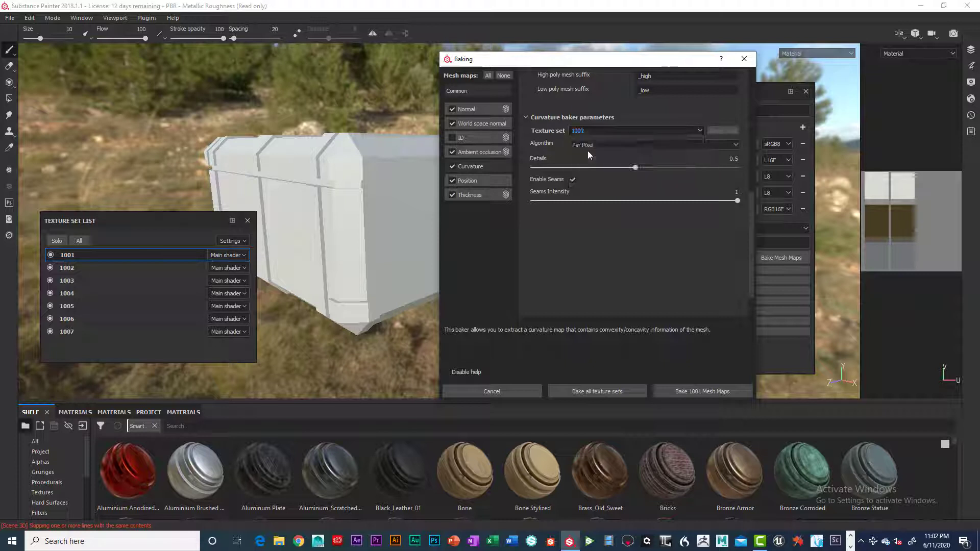
- Try the Per Vertex curvature algorithm for texture set 1002 and return it to Per Pixel
left_click(733, 144)
left_click(633, 162)
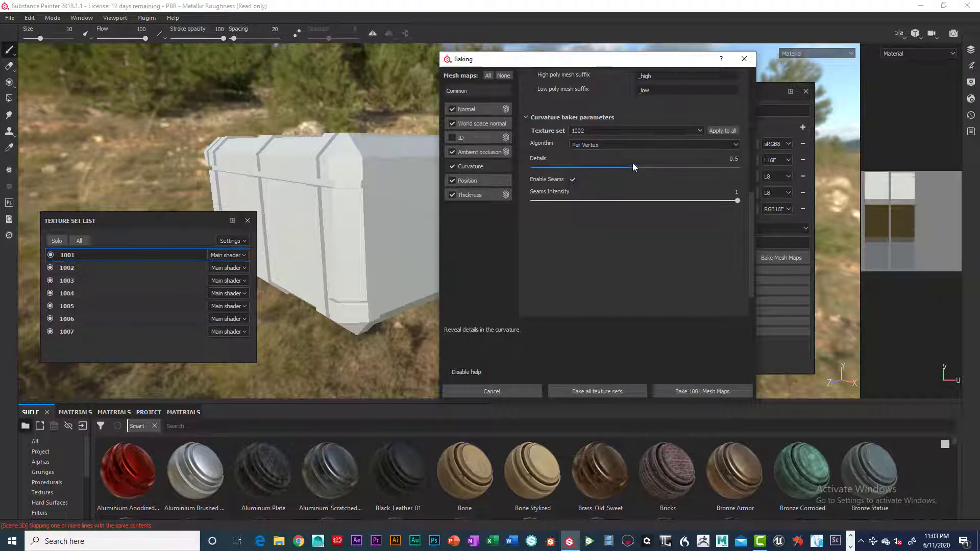
left_click(737, 143)
left_click(602, 153)
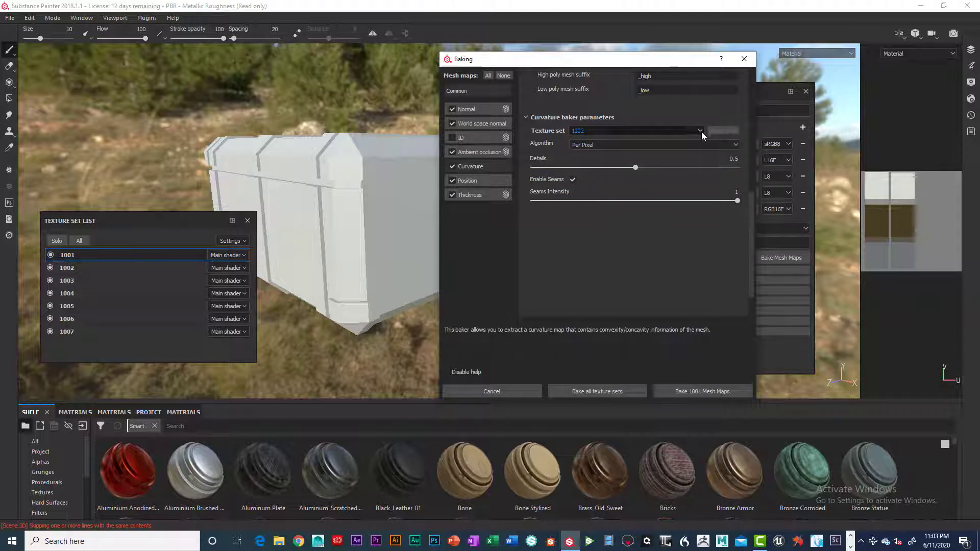
left_click(735, 146)
left_click(651, 160)
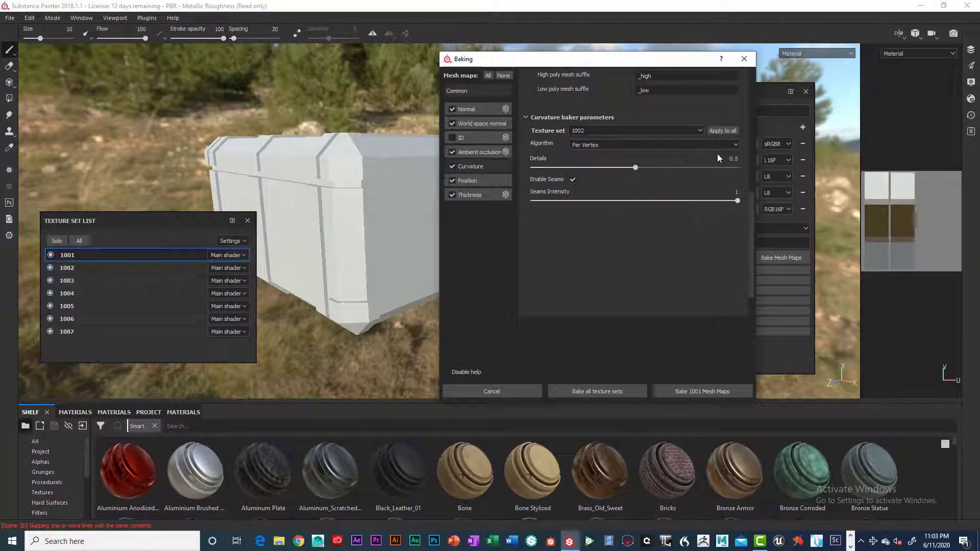
left_click(737, 144)
left_click(623, 154)
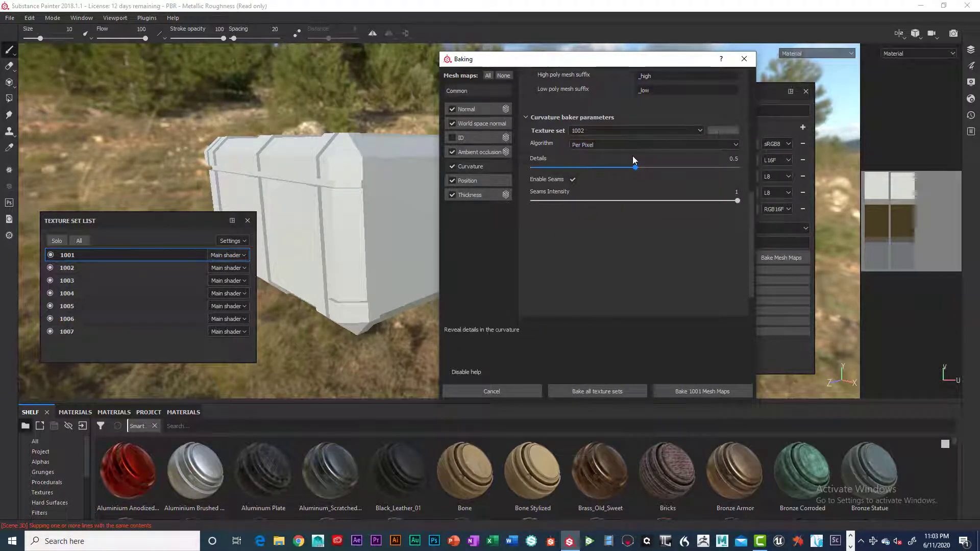
- Switch the curvature settings to texture set 1001, set the algorithm to Per Vertex and apply it to all texture sets
left_click(590, 130)
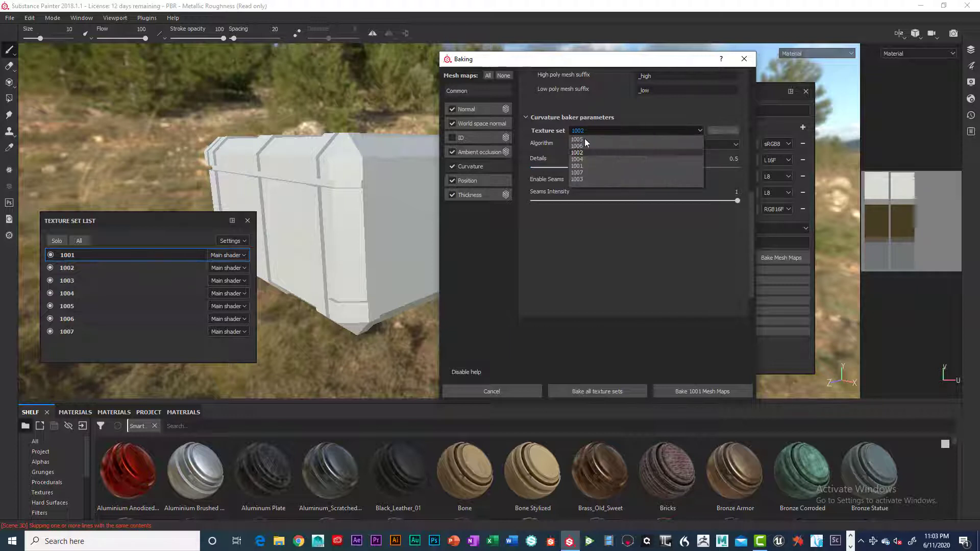
left_click(582, 166)
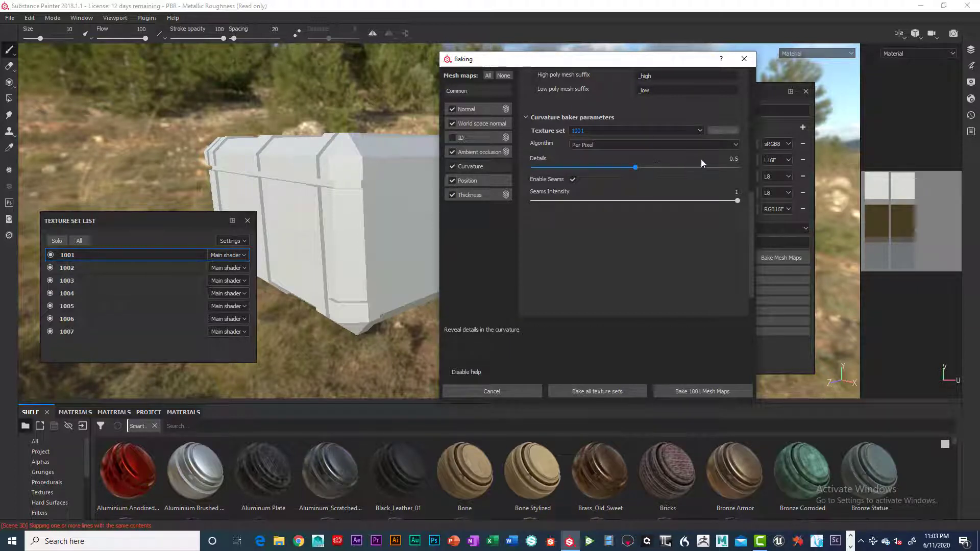
left_click(736, 144)
left_click(617, 160)
left_click(720, 131)
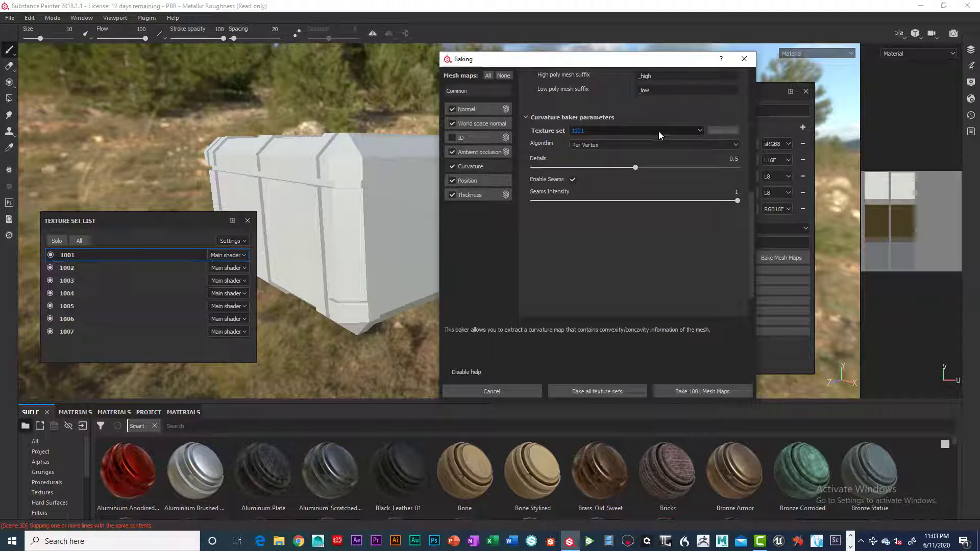
- Set the curvature algorithm to Per Pixel, apply it to all texture sets, and bake the mesh maps for all texture sets
left_click(736, 145)
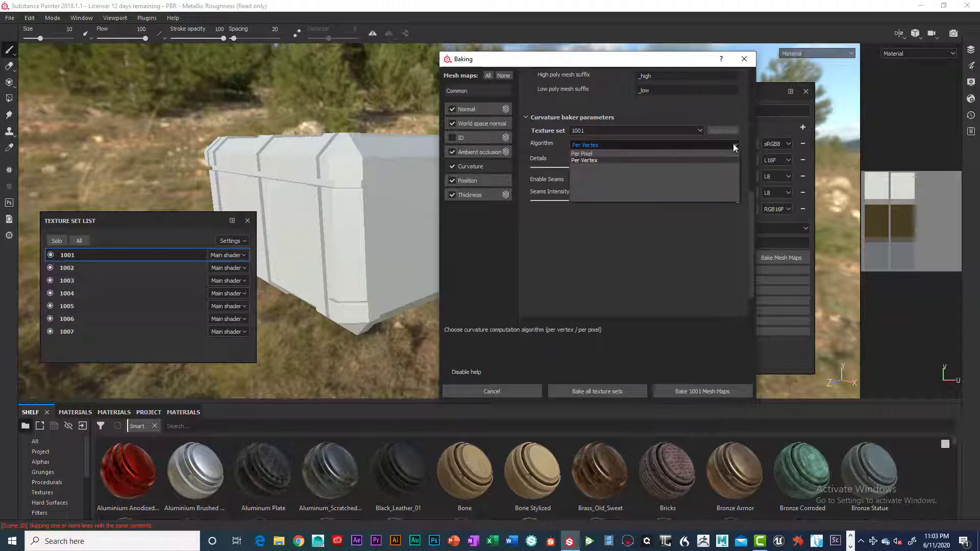
left_click(597, 153)
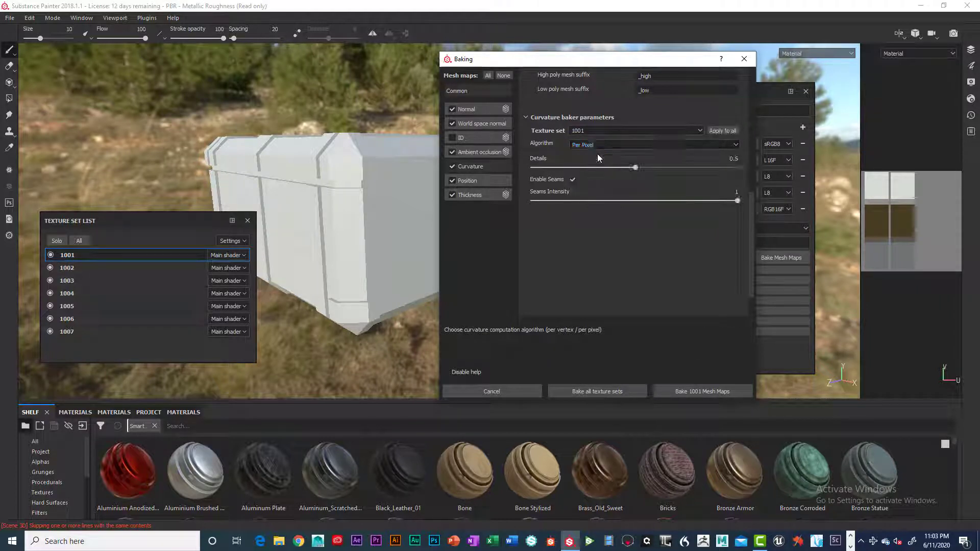
left_click(722, 130)
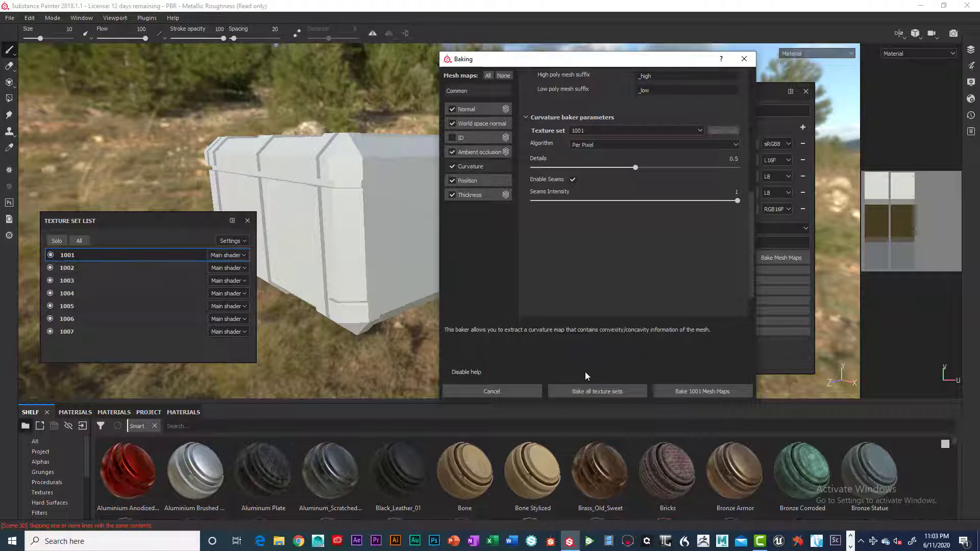
left_click(581, 392)
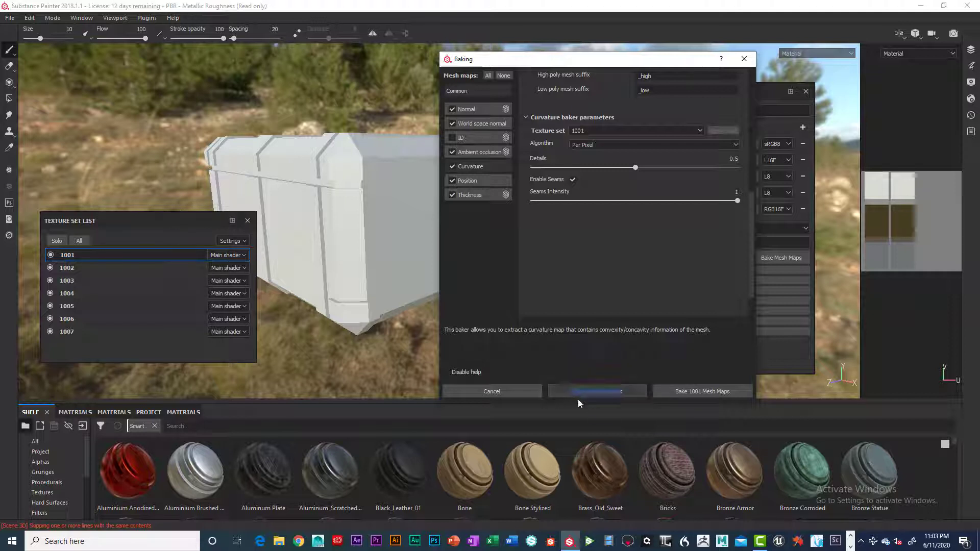
left_click(603, 389)
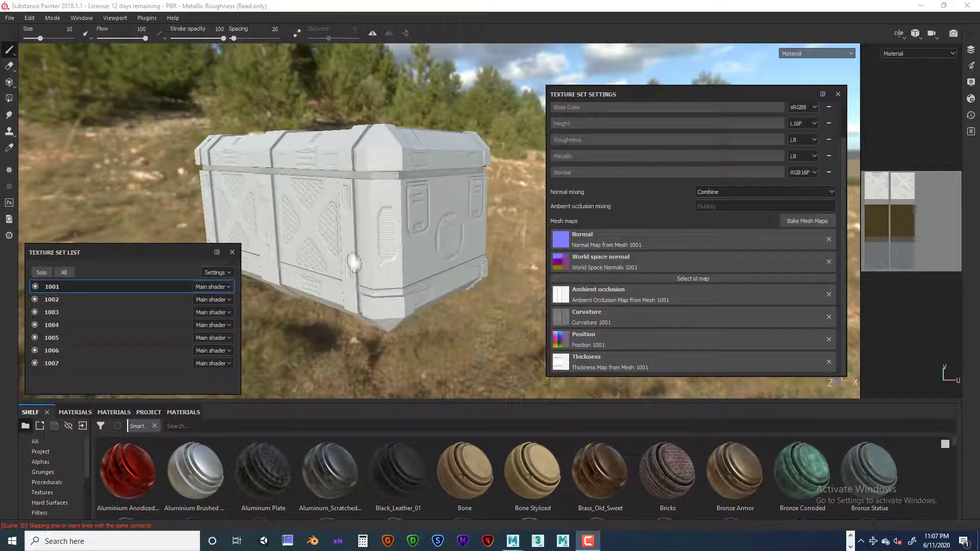
- Examine the baked surface detail on the chest's lid, front and end, moving the texture set windows slightly out of the way
mouse_move(434, 251)
left_mouse_down("alt")
mouse_move(429, 236)
mouse_move(409, 245)
mouse_move(420, 255)
mouse_move(423, 244)
left_mouse_up("alt")
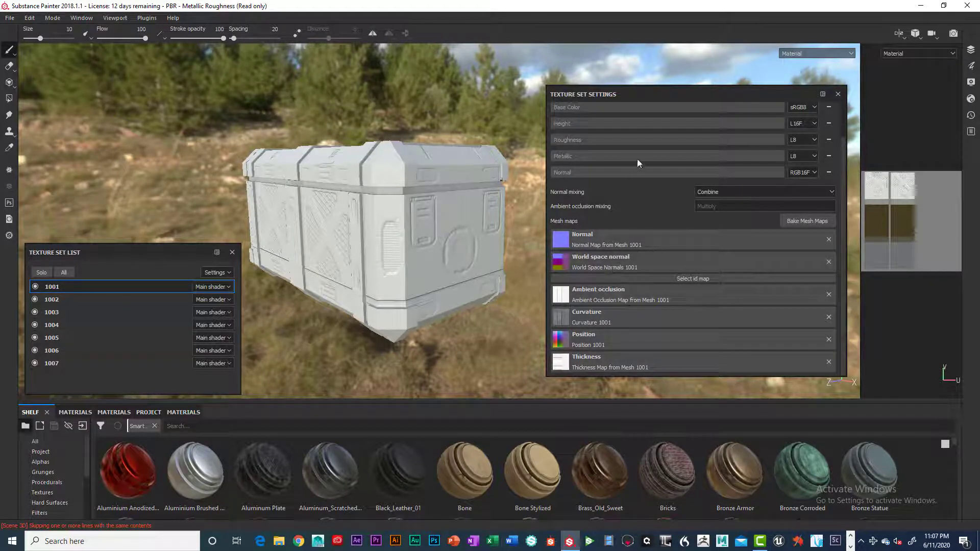
left_click_drag(650, 94, 648, 79)
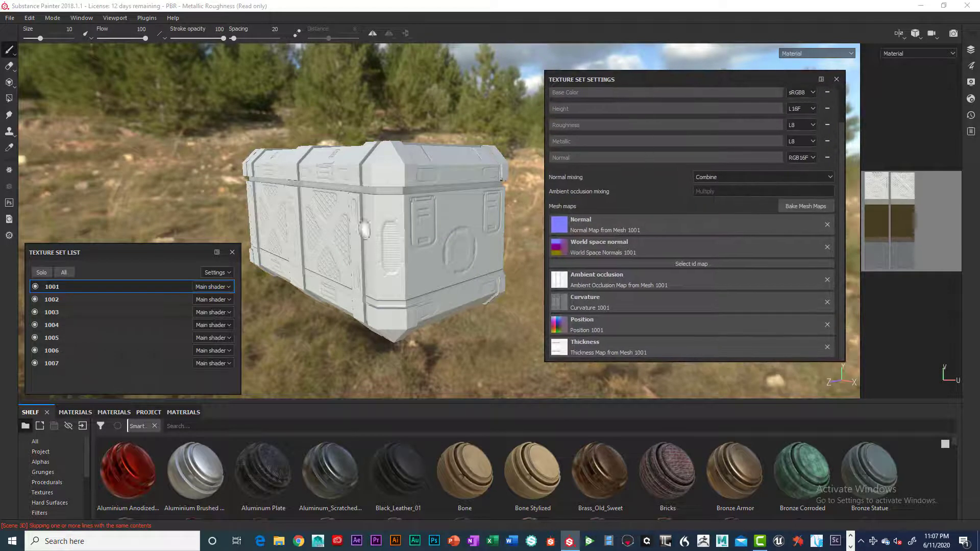
left_click_drag(253, 115, 440, 160, "alt")
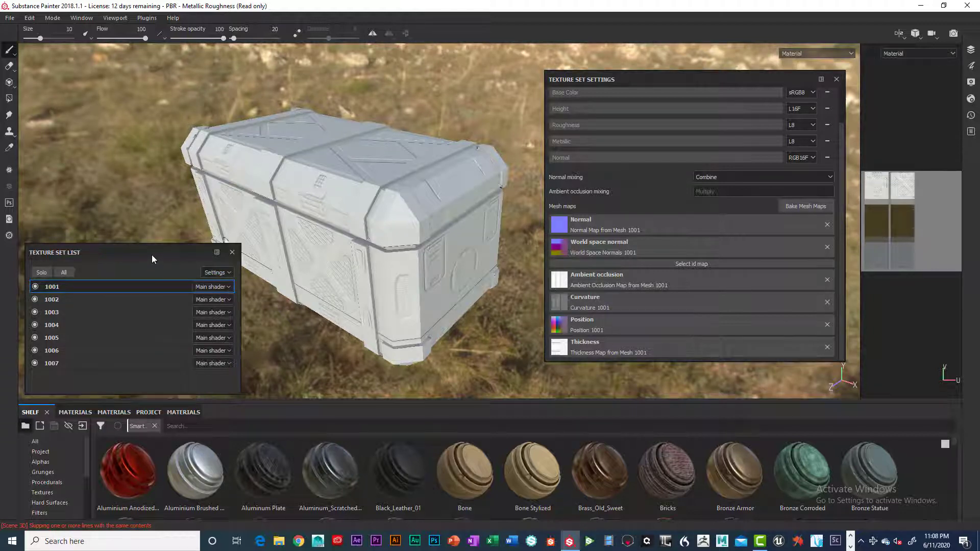
mouse_move(153, 252)
left_mouse_down()
mouse_move(179, 251)
mouse_move(150, 254)
left_mouse_up()
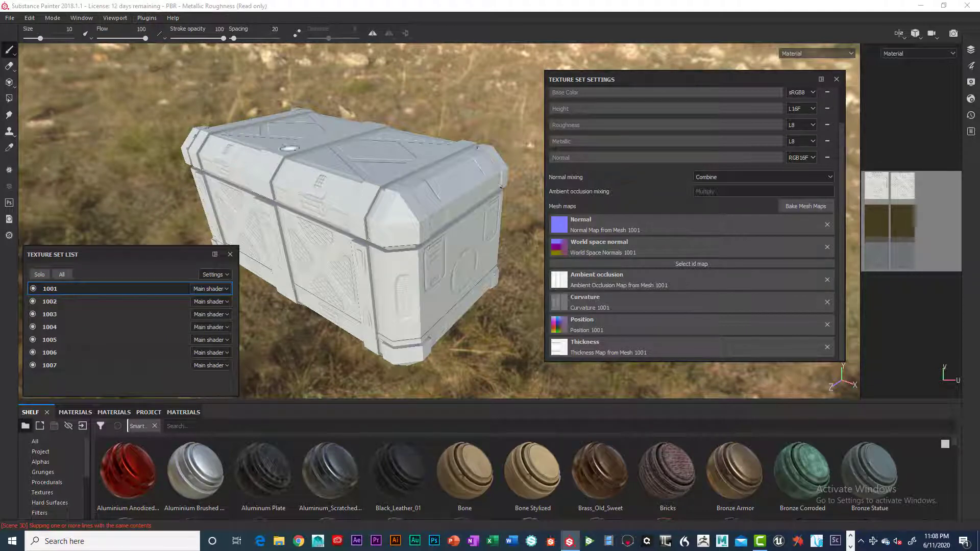
left_click_drag(455, 234, 408, 189, "alt")
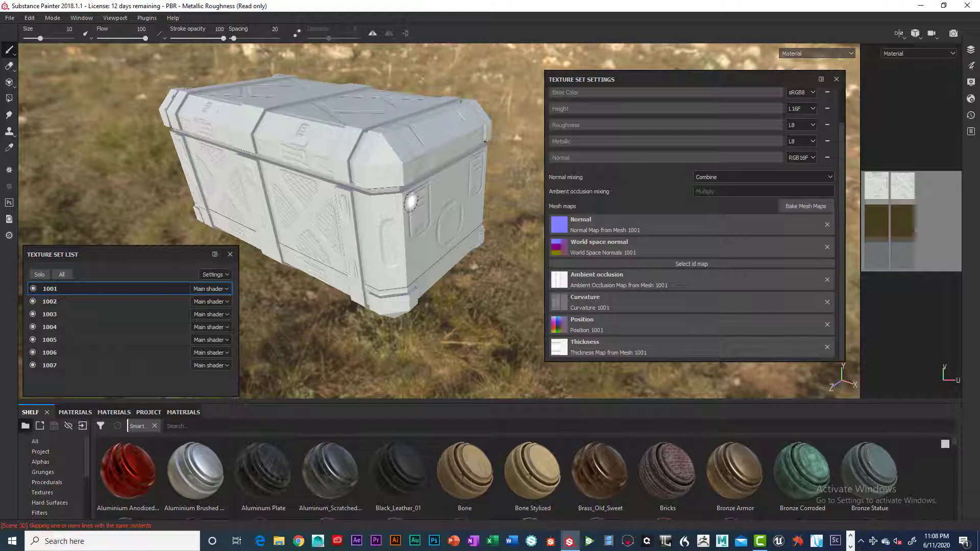
left_click_drag(415, 206, 416, 208, "alt")
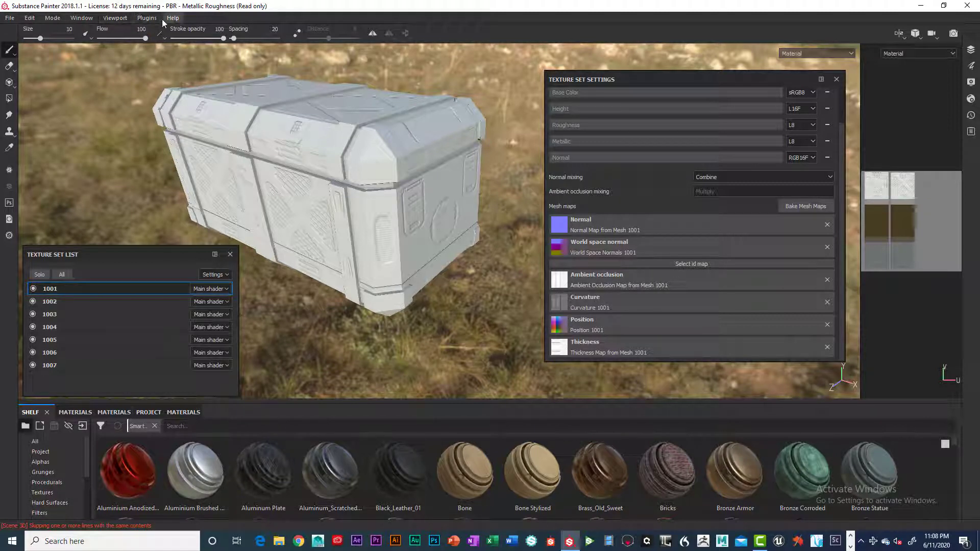
- Check the options of the autosave plugin without changing them
left_click(147, 19)
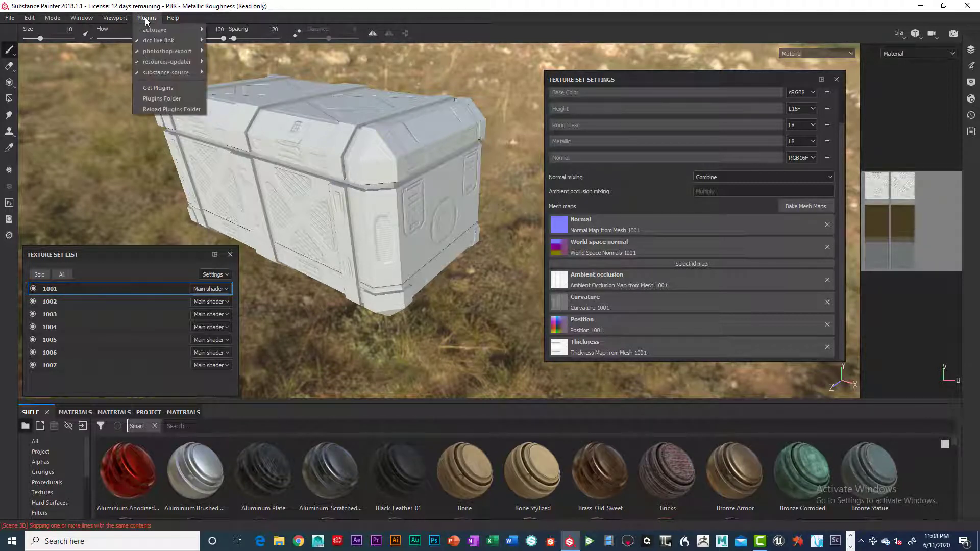
mouse_move(151, 29)
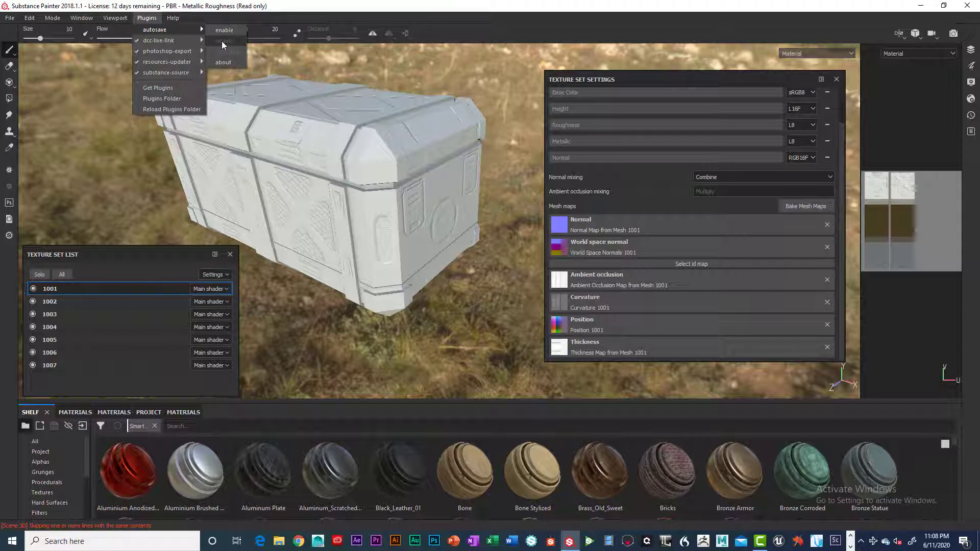
left_click(244, 17)
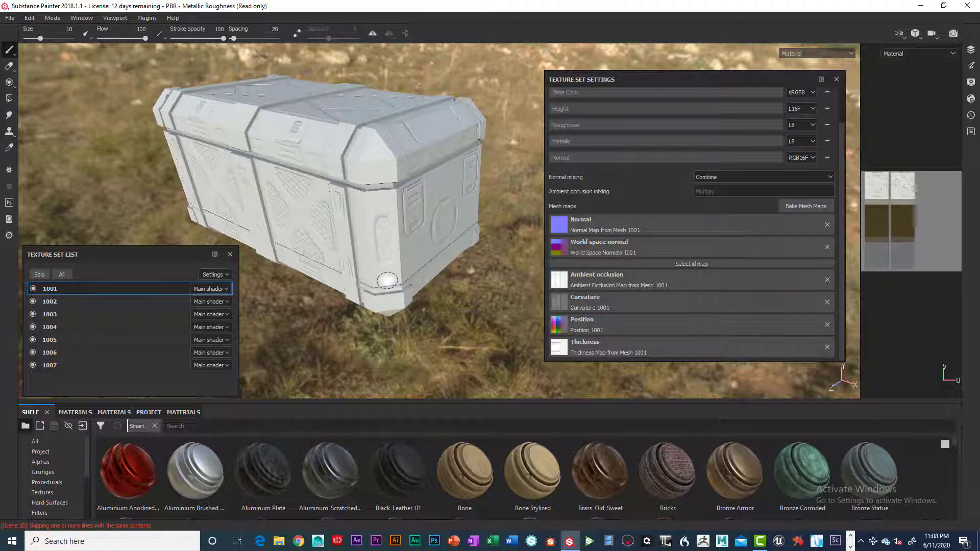
- Inspect the baked normal detail around the rear and sides of the chest, ending close to its front corner
left_click_drag(482, 286, 435, 262, "alt")
middle_click_drag(436, 262, 436, 262, "alt")
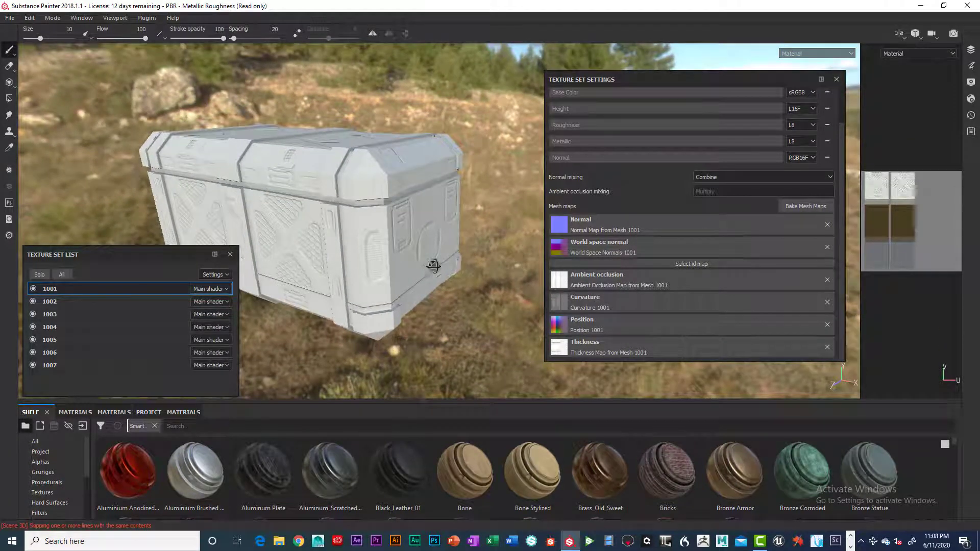
left_click_drag(431, 266, 294, 225, "alt")
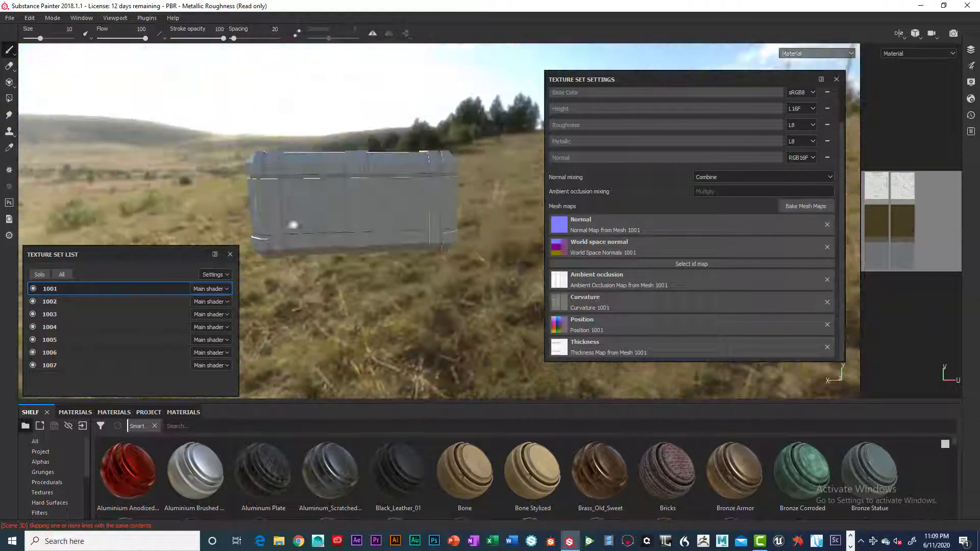
left_click_drag(353, 212, 326, 230, "alt")
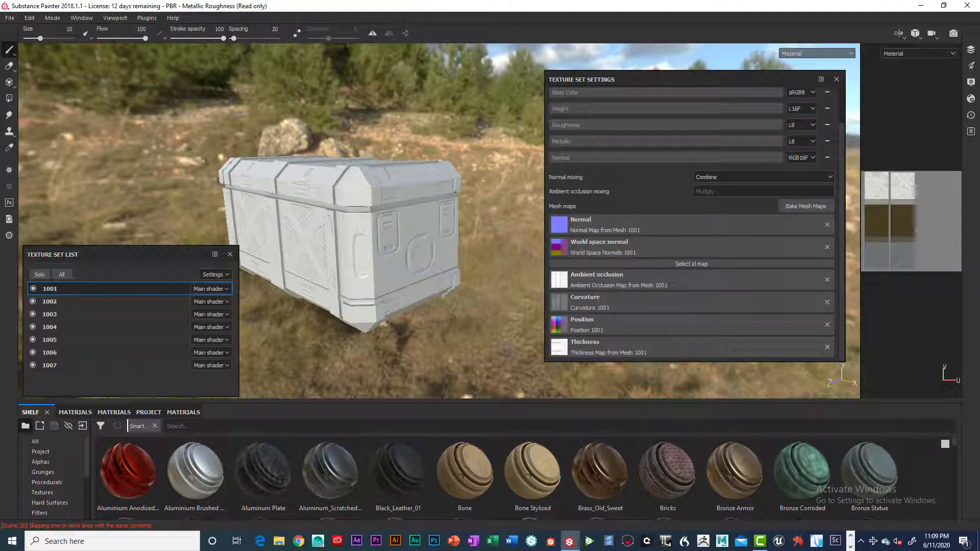
left_click_drag(452, 250, 308, 232, "alt")
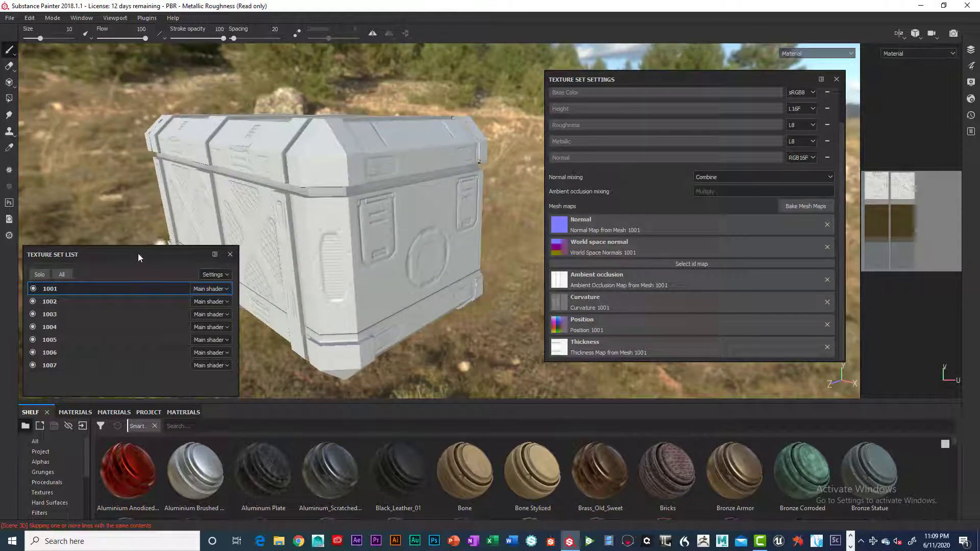
- Reposition the Texture Set List slightly higher beside the chest and close the Texture Set Settings window
left_click_drag(138, 253, 174, 237)
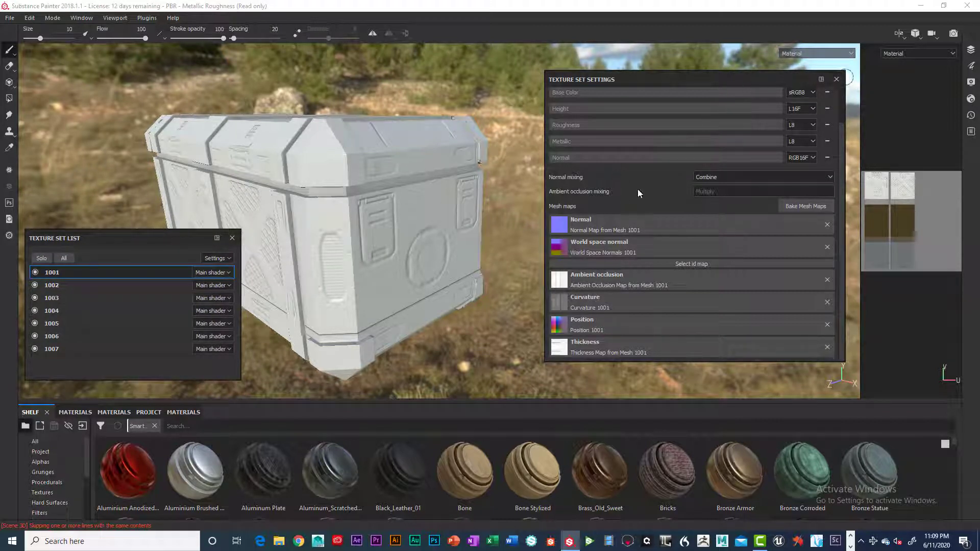
left_click(837, 80)
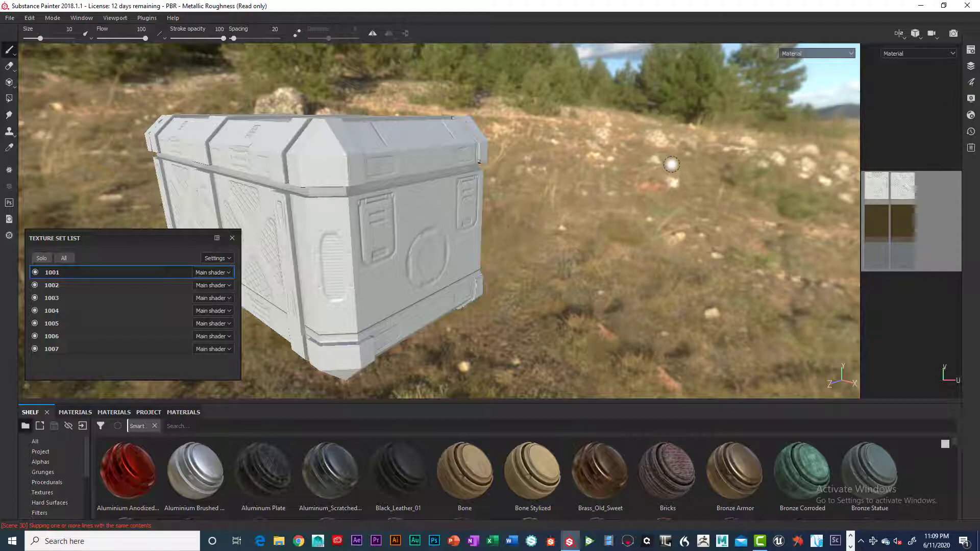
middle_click_drag(579, 188, 740, 172, "alt")
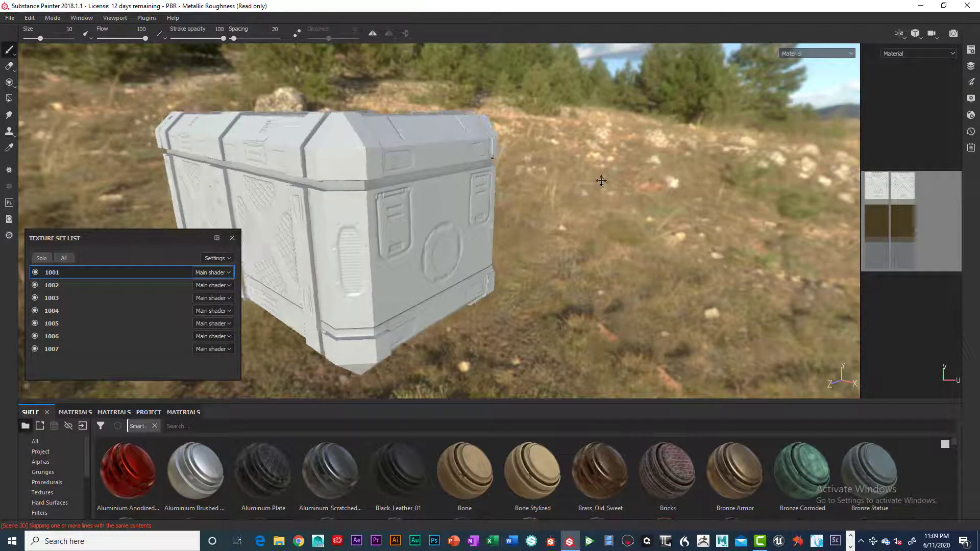
- Display the baked Normal, World space normal and ID mesh maps on the chest one after another
left_click_drag(740, 173, 725, 187, "alt")
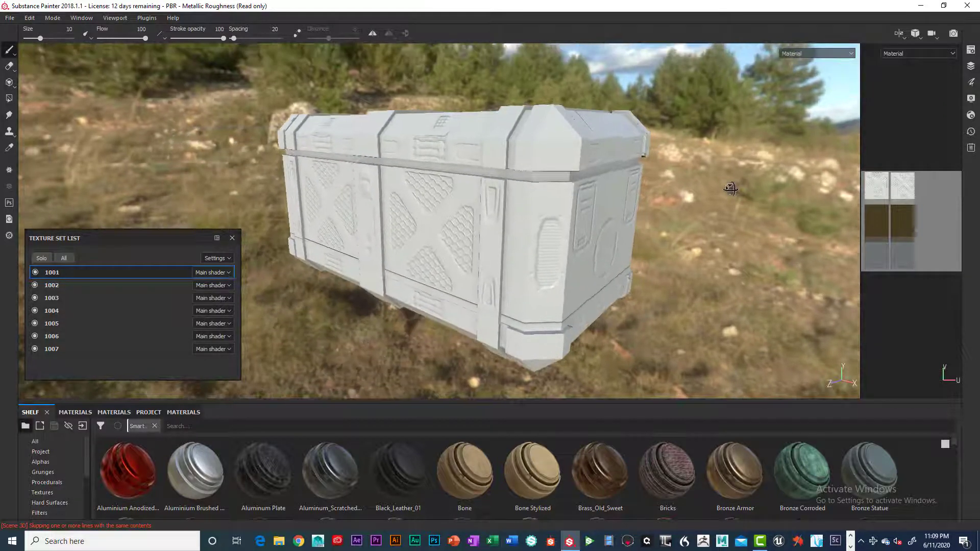
key("b")
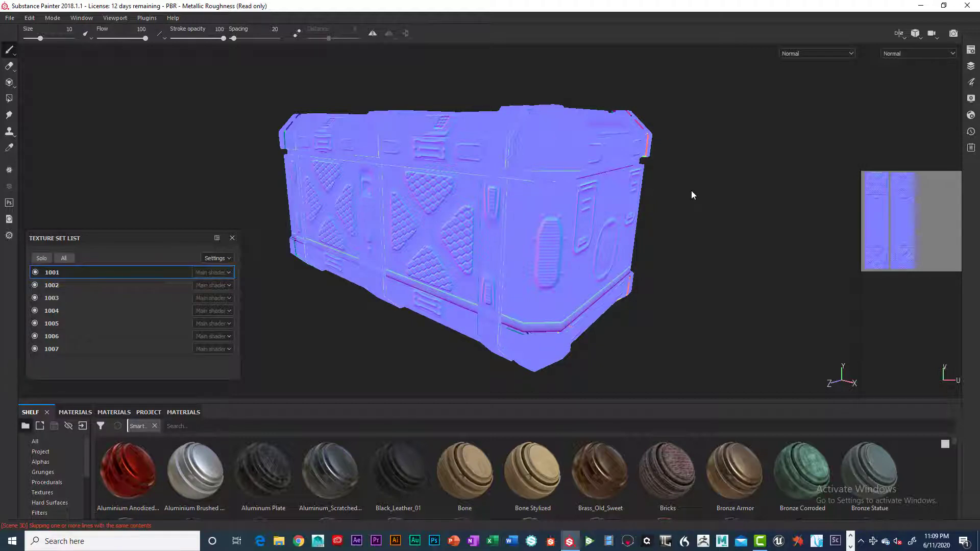
key("b")
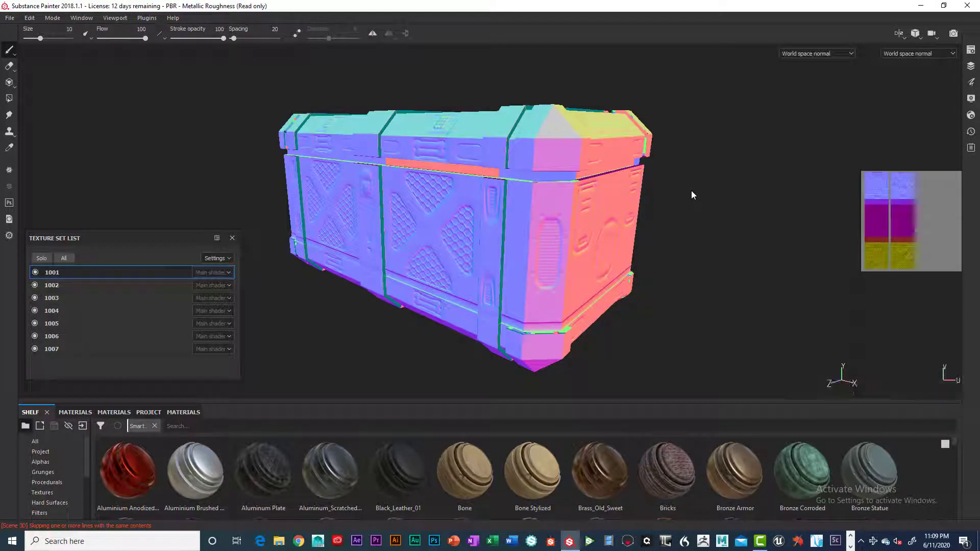
key("b")
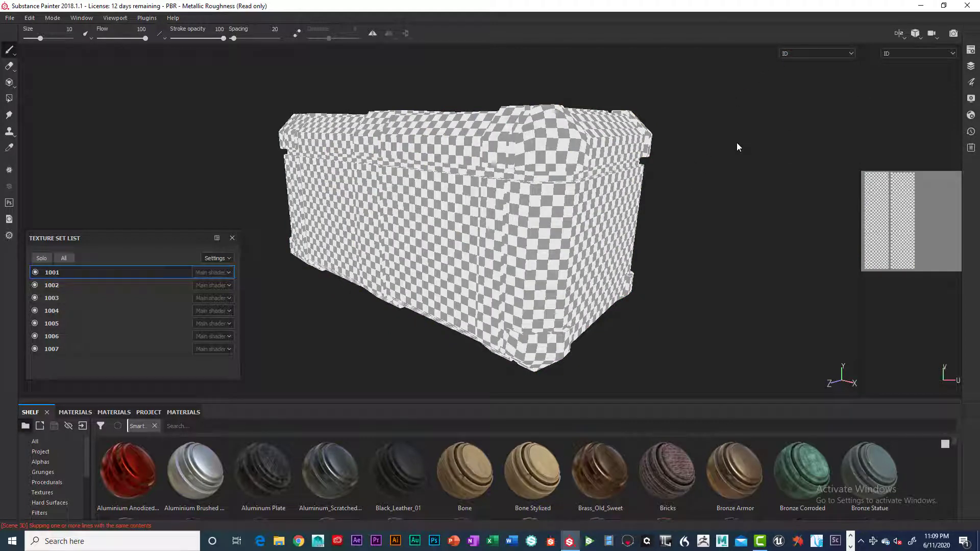
- Show the Ambient occlusion mesh map and examine its shading on the chest's front, corner, end panel and lid seam
key("b")
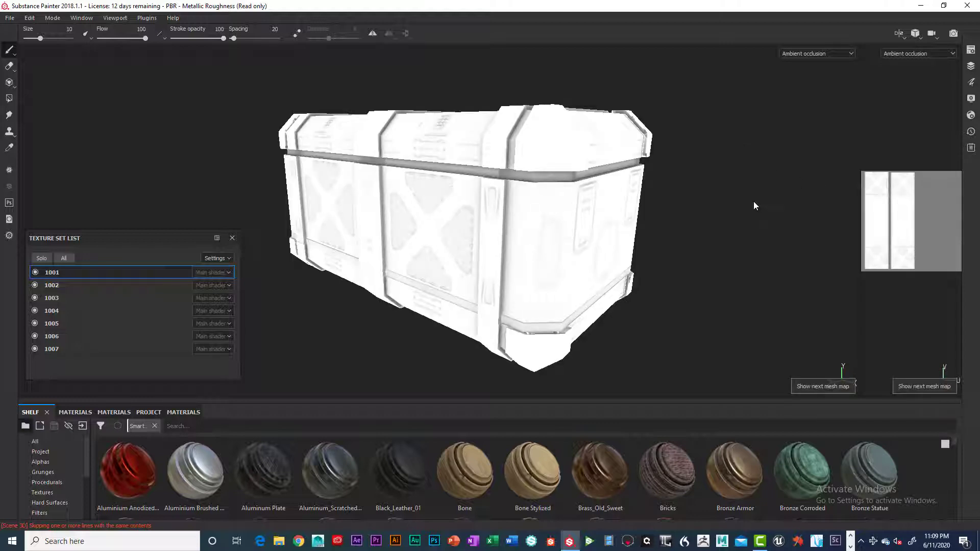
left_click_drag(754, 201, 785, 215, "alt")
right_click_drag(785, 216, 848, 215, "alt")
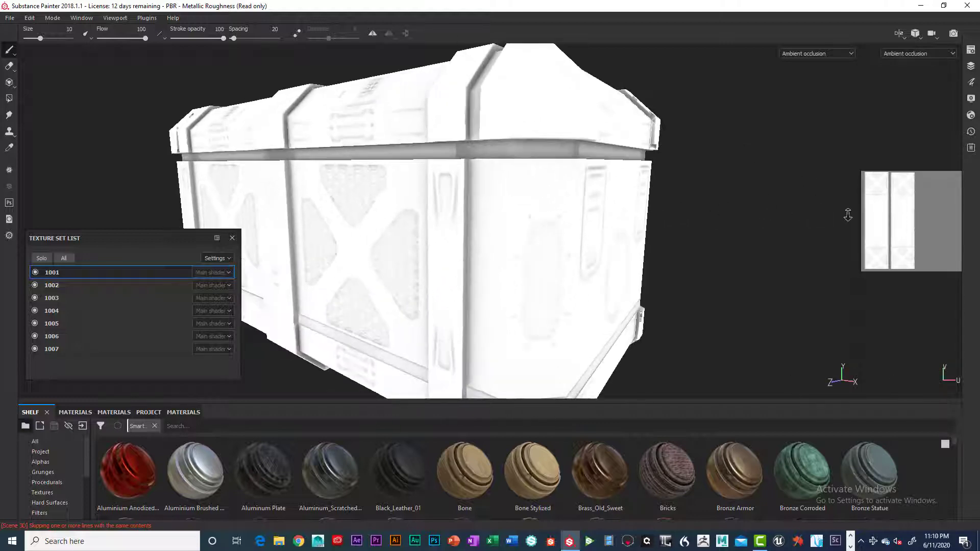
left_click_drag(682, 228, 706, 221, "alt")
right_click_drag(720, 223, 580, 212, "alt")
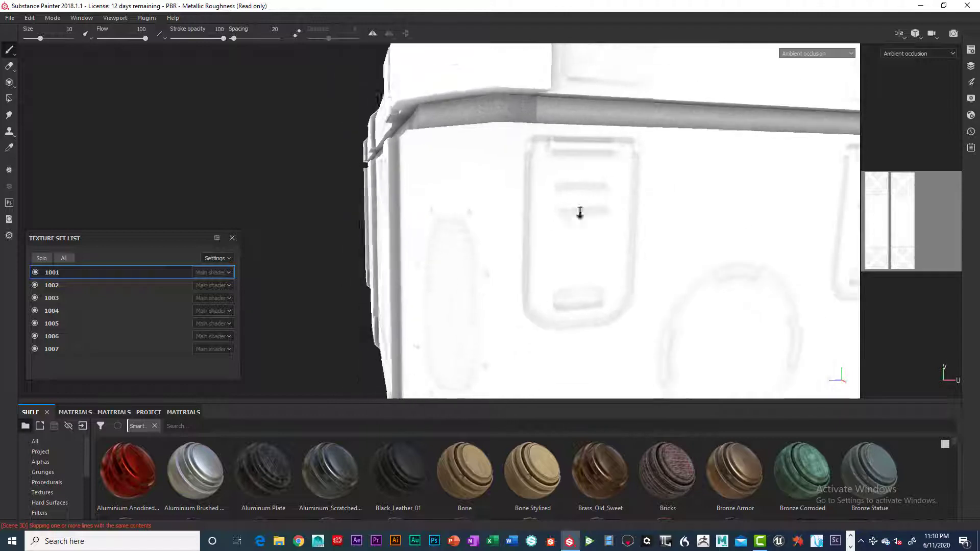
mouse_move(580, 212)
left_mouse_down("alt")
mouse_move(624, 204)
mouse_move(538, 224)
mouse_move(595, 215)
left_mouse_up("alt")
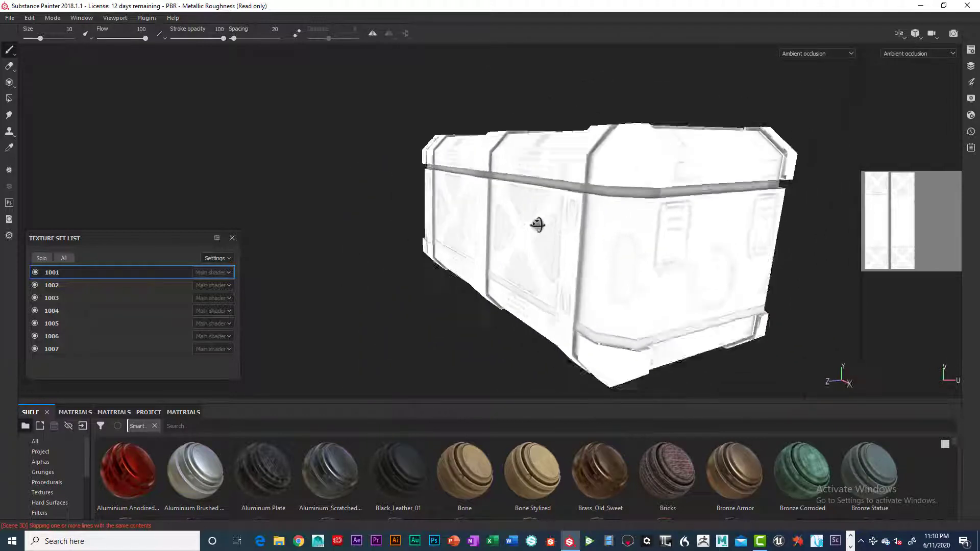
middle_click_drag(595, 214, 462, 194, "alt")
left_click_drag(462, 194, 518, 194, "alt")
middle_click_drag(519, 194, 555, 199, "alt")
mouse_move(555, 199)
right_mouse_down("alt")
mouse_move(614, 210)
mouse_move(560, 192)
right_mouse_up("alt")
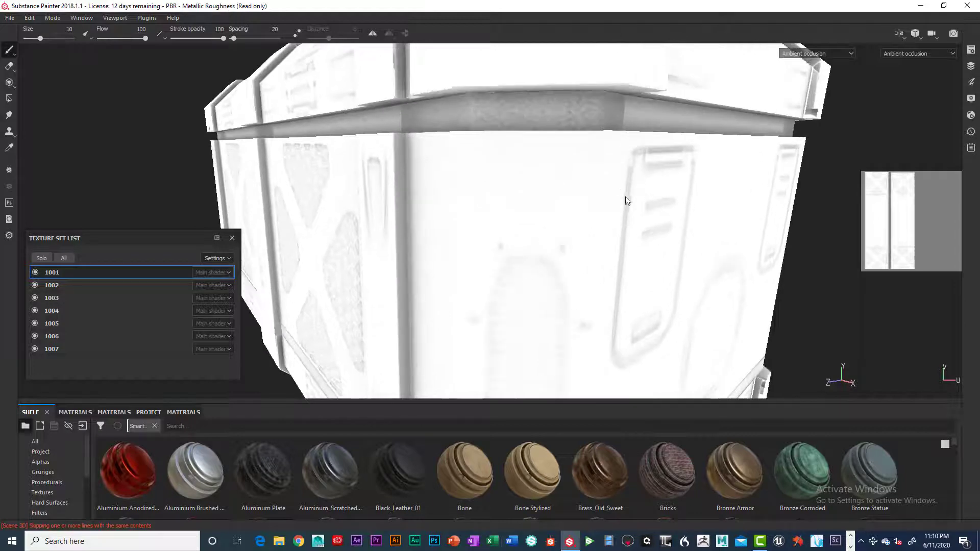
right_click_drag(689, 201, 513, 193, "alt")
right_click_drag(582, 195, 457, 189, "alt")
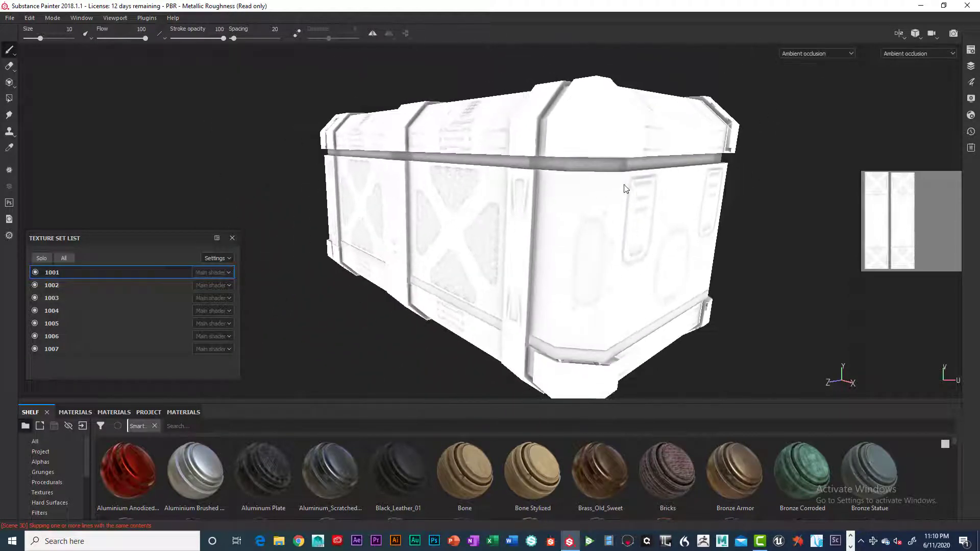
right_click_drag(626, 189, 446, 190, "alt")
left_click_drag(493, 196, 475, 164, "alt")
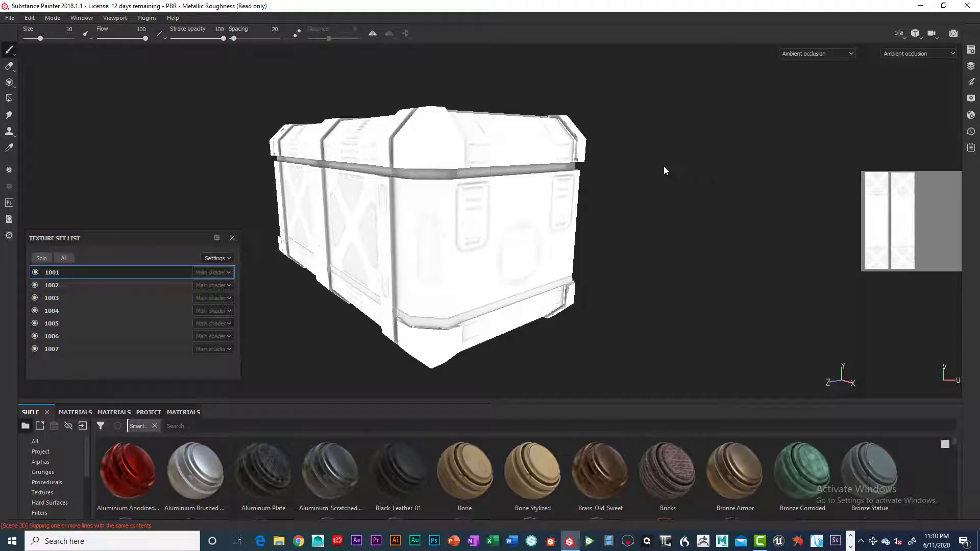
- Show the Curvature mesh map and examine the edges and surface details on the chest's lid, front and corner vent
key("b")
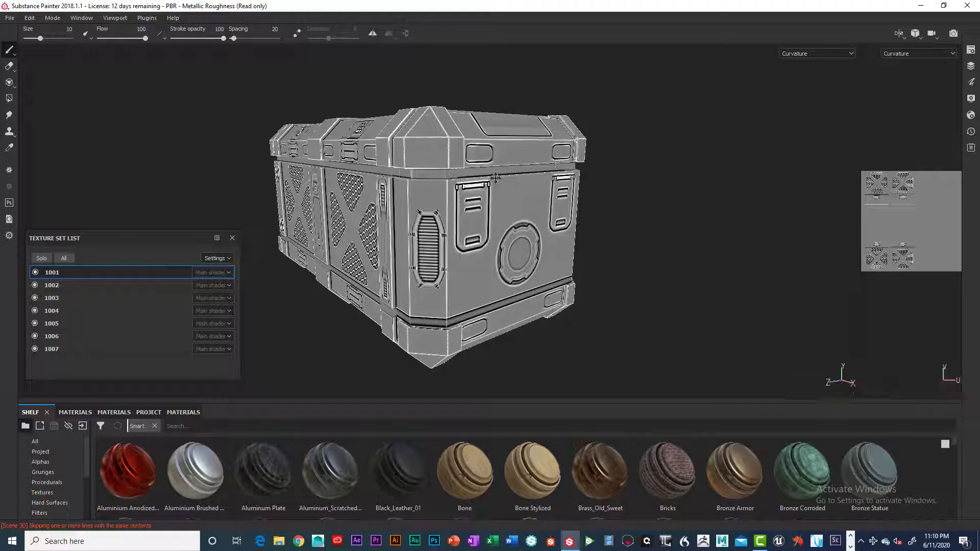
middle_click_drag(495, 178, 554, 177, "alt")
left_click_drag(554, 177, 579, 182, "alt")
right_click_drag(658, 193, 732, 181, "alt")
left_click_drag(430, 156, 499, 158, "alt")
middle_click_drag(499, 158, 598, 224, "alt")
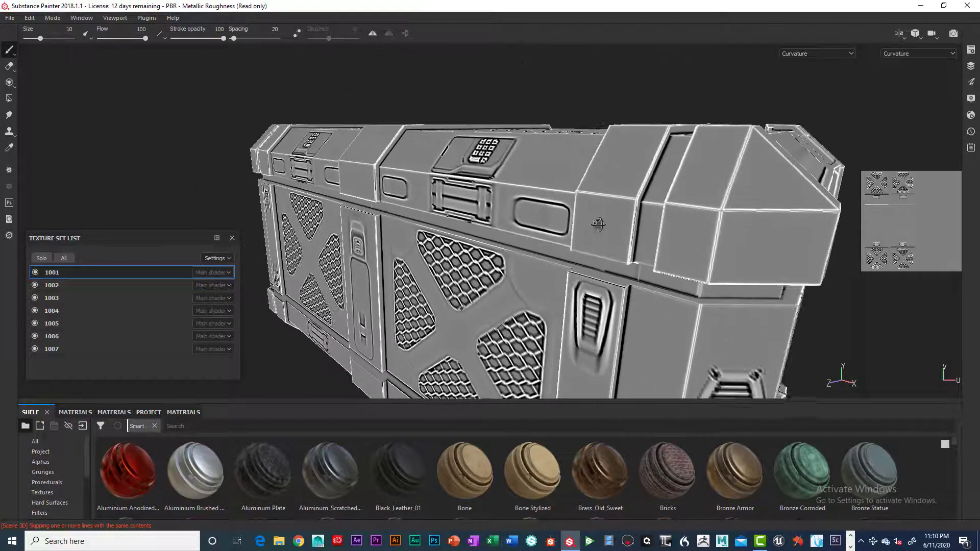
mouse_move(599, 224)
left_mouse_down("alt")
mouse_move(618, 238)
mouse_move(615, 221)
left_mouse_up("alt")
middle_click_drag(615, 221, 596, 189, "alt")
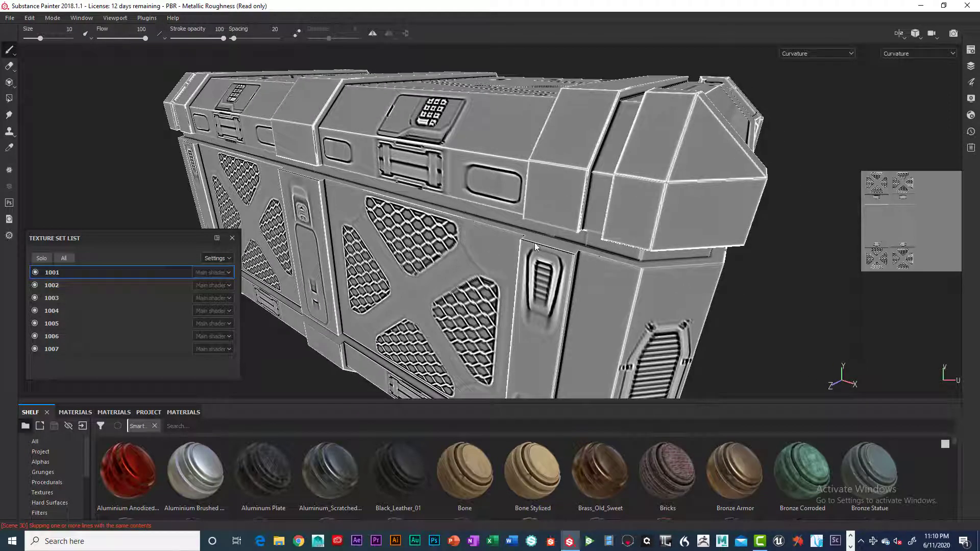
left_click_drag(510, 267, 496, 224, "alt")
middle_click_drag(511, 200, 466, 112, "alt")
left_click_drag(570, 207, 541, 199, "alt")
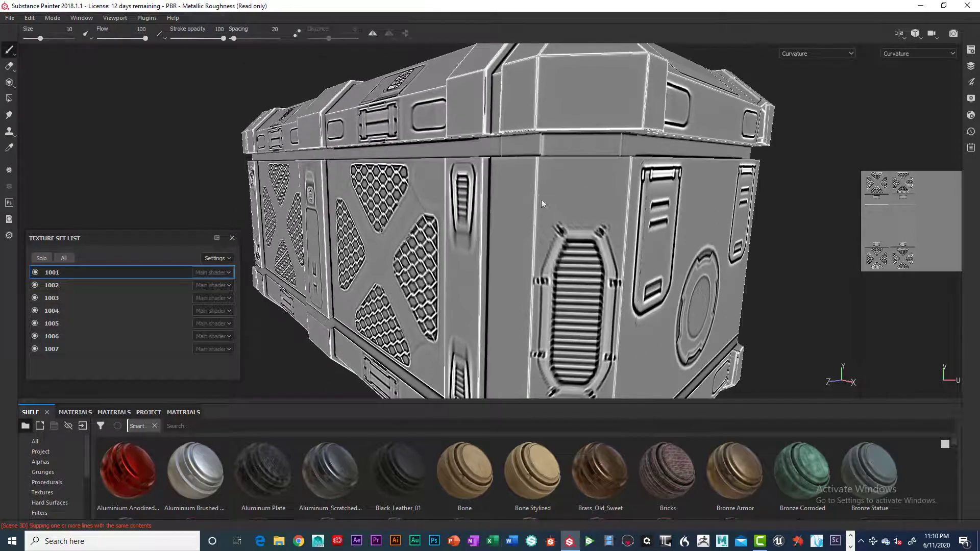
middle_click_drag(541, 200, 473, 126, "alt")
left_click_drag(473, 126, 538, 189, "alt")
- Show the Position and Thickness mesh maps in turn and check each around the chest's corner
key("b")
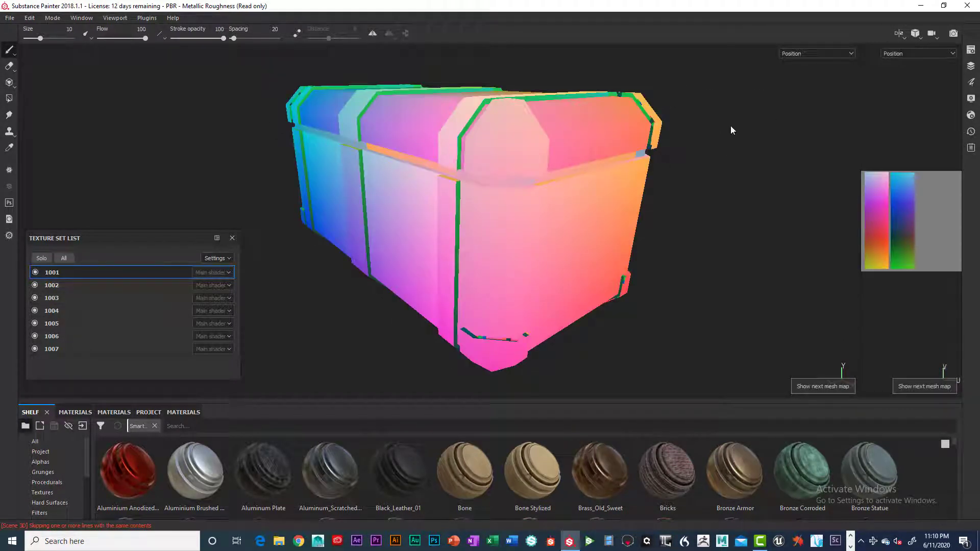
left_click_drag(716, 173, 696, 155, "alt")
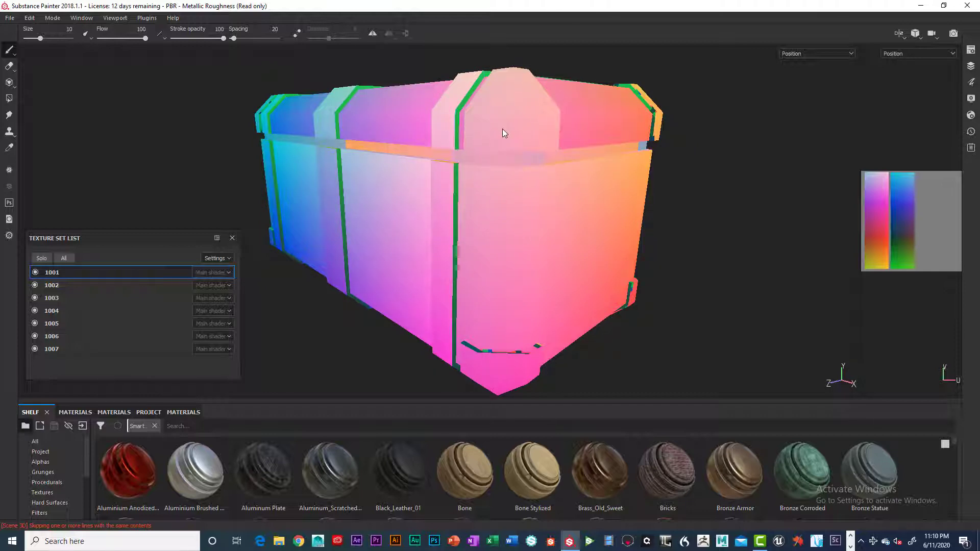
key("b")
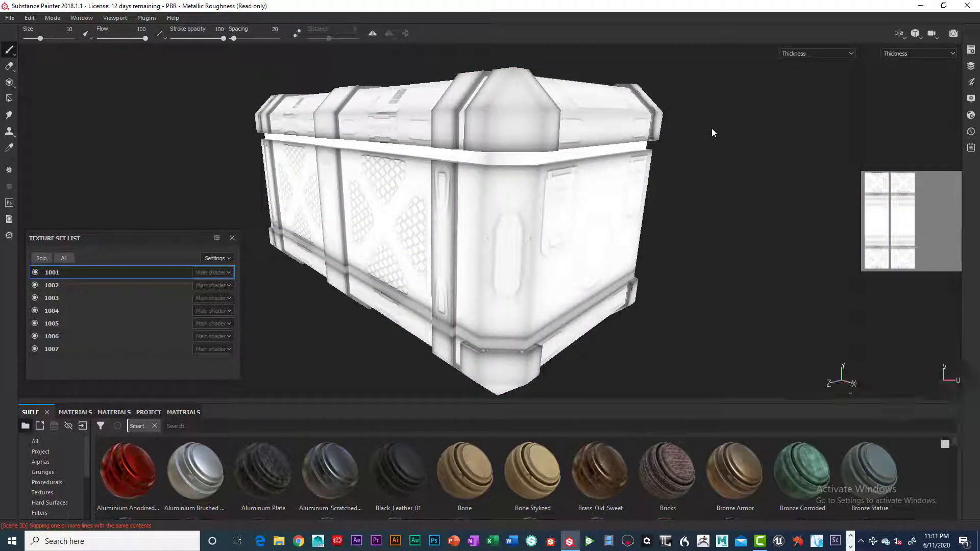
mouse_move(687, 148)
left_mouse_down("alt")
mouse_move(722, 162)
mouse_move(688, 153)
left_mouse_up("alt")
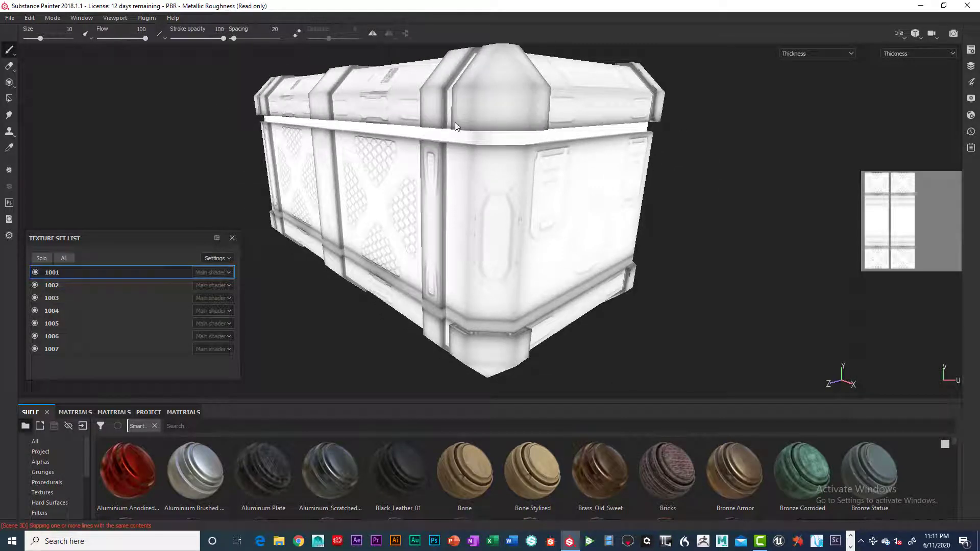
mouse_move(535, 126)
left_mouse_down("alt")
mouse_move(534, 152)
mouse_move(538, 114)
left_mouse_up("alt")
mouse_move(549, 153)
middle_mouse_down("alt")
mouse_move(542, 136)
mouse_move(543, 158)
middle_mouse_up("alt")
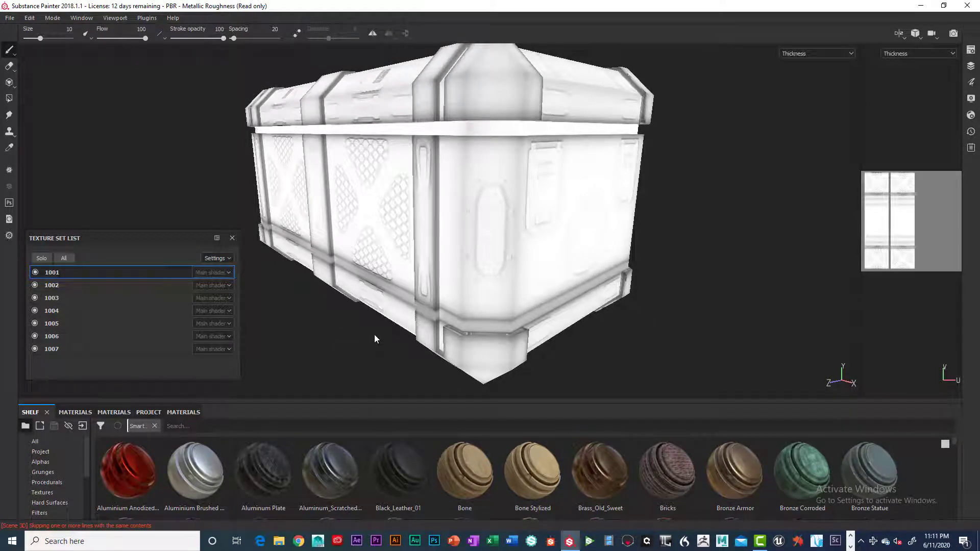
- Cycle on to the Normal mesh map and return the viewport to the Material display of the whole chest
key("b")
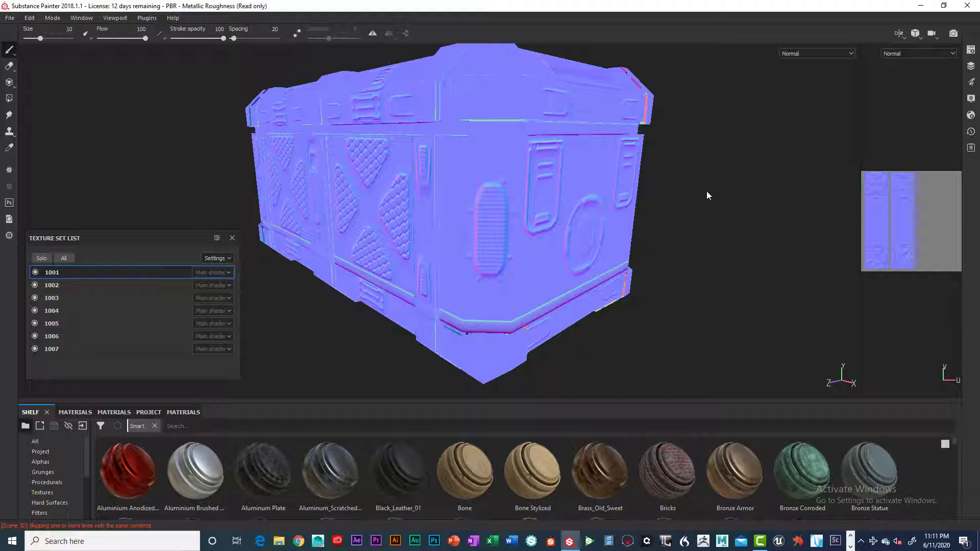
key("m")
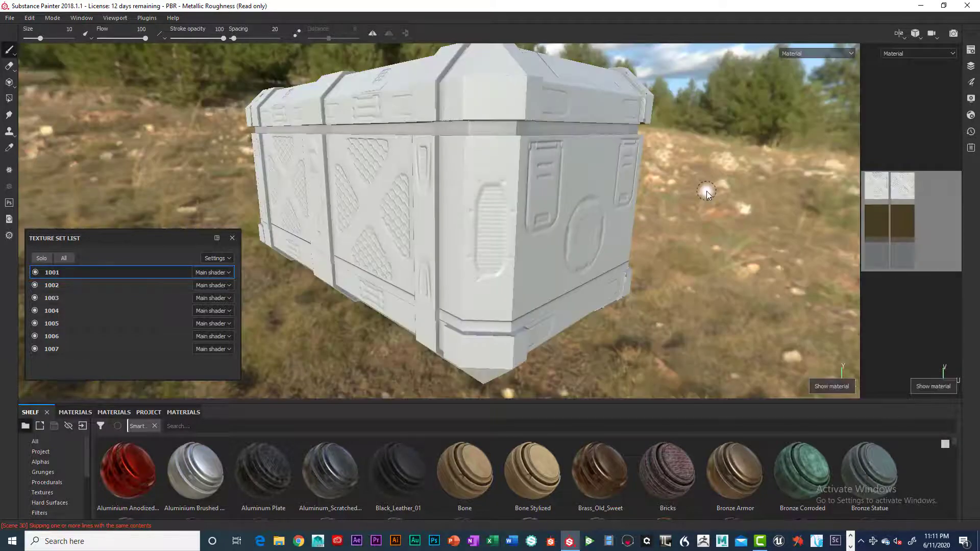
mouse_move(679, 190)
left_mouse_down("alt")
mouse_move(449, 209)
mouse_move(507, 236)
mouse_move(532, 267)
mouse_move(466, 236)
mouse_move(501, 235)
mouse_move(488, 230)
left_mouse_up("alt")
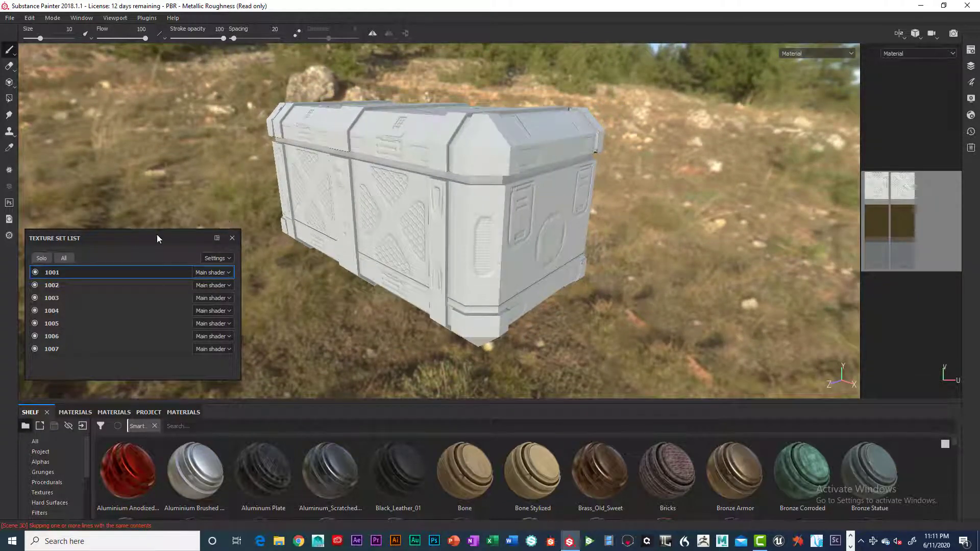
- Move the Texture Set List to the open area beyond the chest's end panel, leaving the whole chest unobstructed
left_click_drag(157, 234, 681, 218)
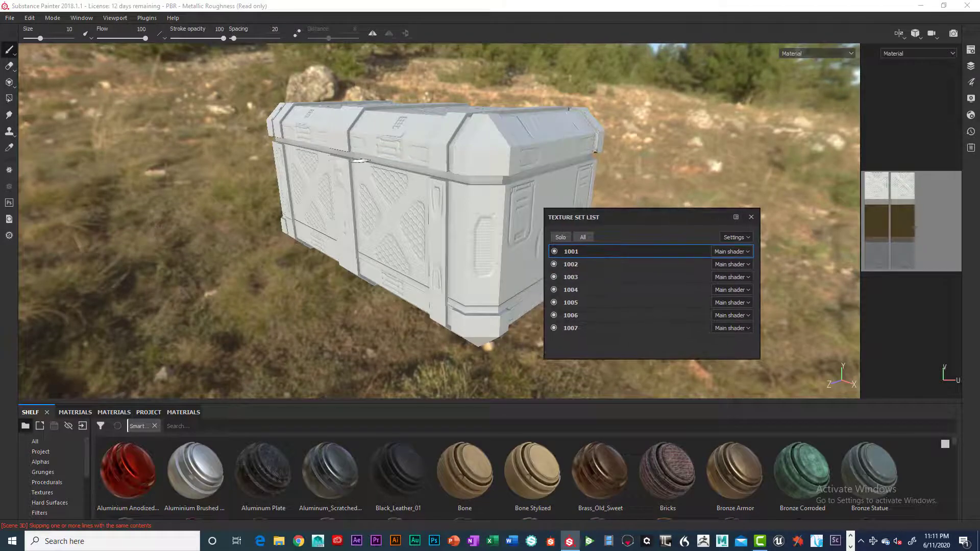
middle_click_drag(361, 161, 163, 193, "alt")
left_click_drag(163, 193, 317, 190, "alt")
left_click_drag(669, 218, 691, 135)
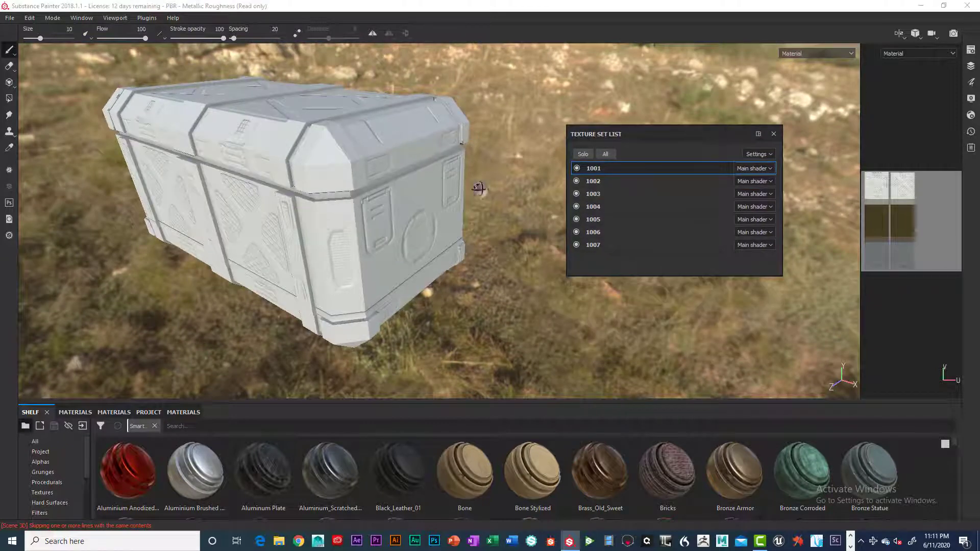
left_click_drag(478, 188, 442, 172, "alt")
left_click_drag(671, 134, 651, 111)
mouse_move(413, 169)
left_mouse_down("alt")
mouse_move(403, 166)
mouse_move(401, 180)
left_mouse_up("alt")
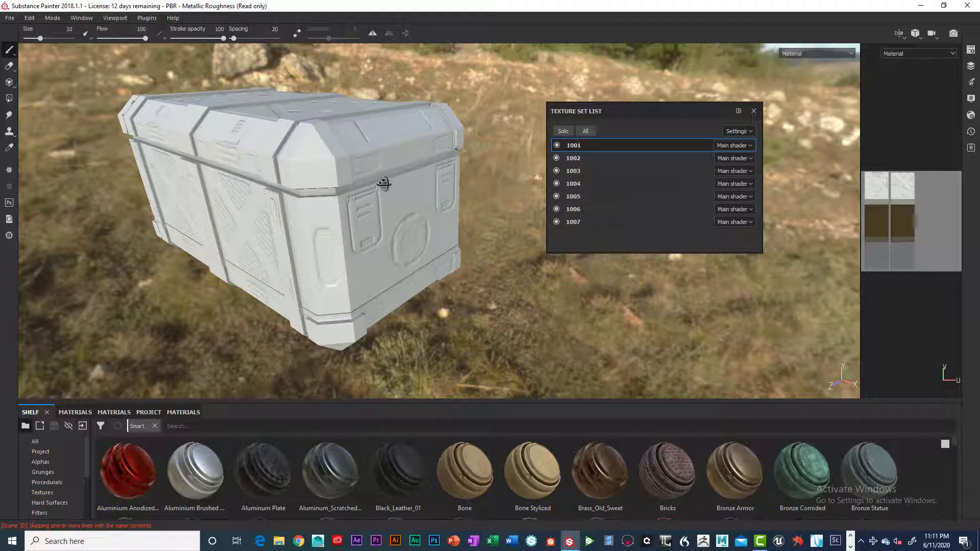
left_click_drag(384, 187, 345, 182, "alt")
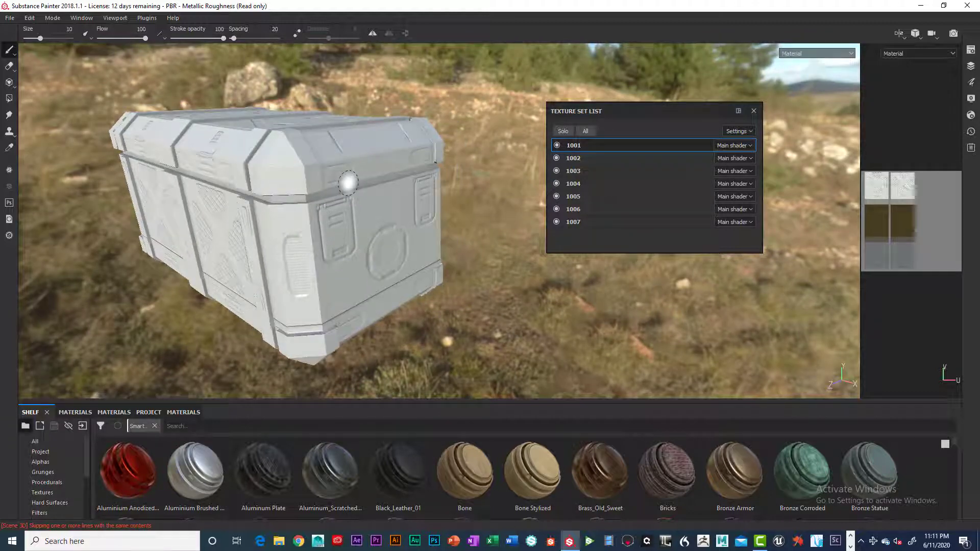